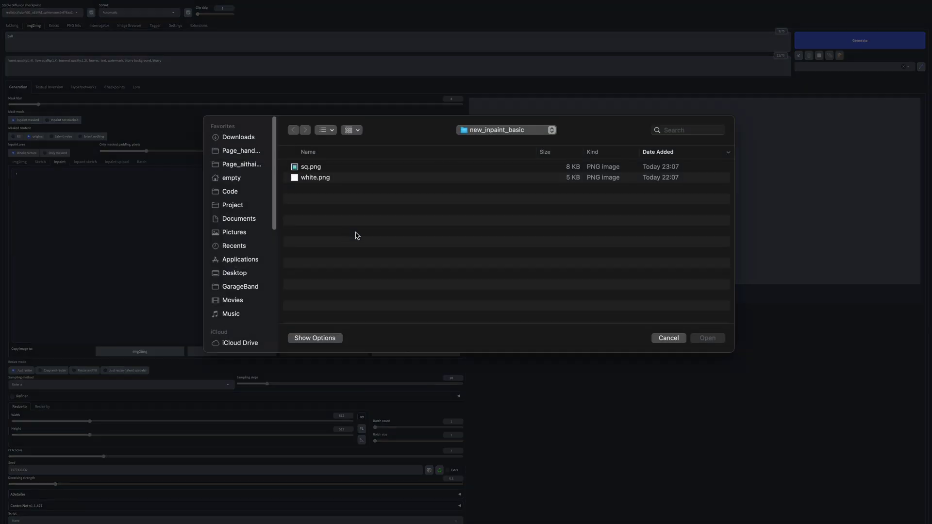
# Load sq.png for inpainting and configure mask blur 0, masked content fill, inpaint area only masked and padding 0
pyautogui.doubleClick(324, 170)
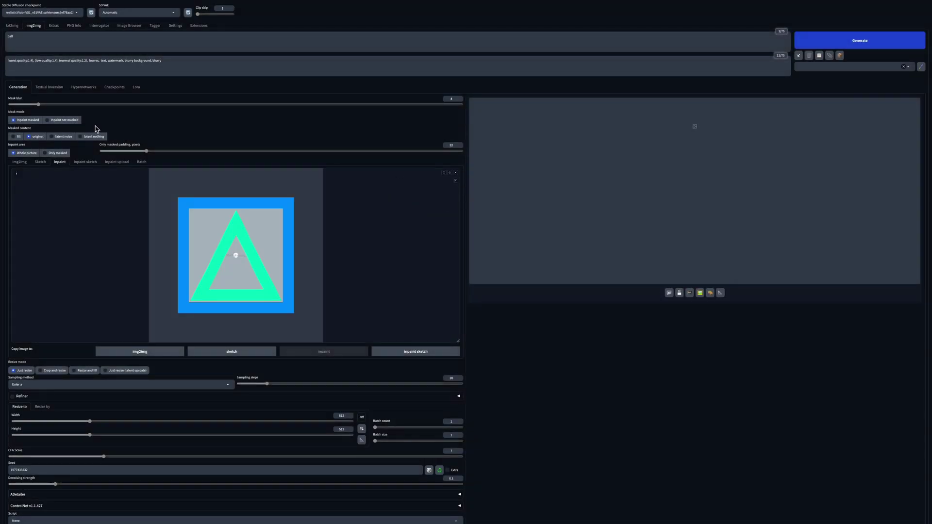
pyautogui.moveTo(39, 105); pyautogui.dragTo(11, 105)
pyautogui.click(17, 136)
pyautogui.click(54, 154)
pyautogui.moveTo(146, 151); pyautogui.dragTo(100, 151)
# Mask the grey square with its triangle using a large brush, and generate at the image's own 768 × 768 size with a random seed
pyautogui.click(456, 183)
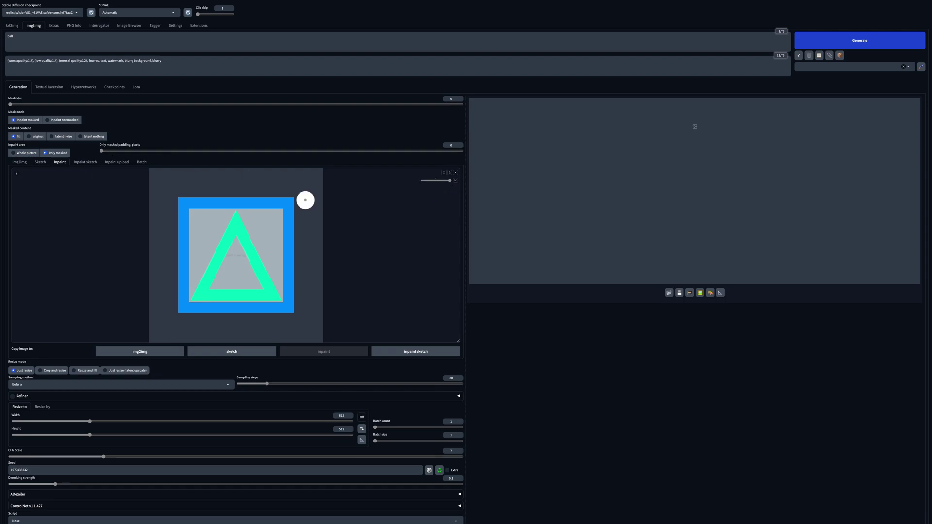
pyautogui.moveTo(277, 214)
pyautogui.mouseDown()
pyautogui.moveTo(278, 280)
pyautogui.moveTo(250, 297)
pyautogui.moveTo(192, 286)
pyautogui.moveTo(194, 213)
pyautogui.moveTo(270, 231)
pyautogui.moveTo(214, 284)
pyautogui.moveTo(235, 223)
pyautogui.moveTo(221, 268)
pyautogui.moveTo(233, 261)
pyautogui.moveTo(210, 286)
pyautogui.mouseUp()
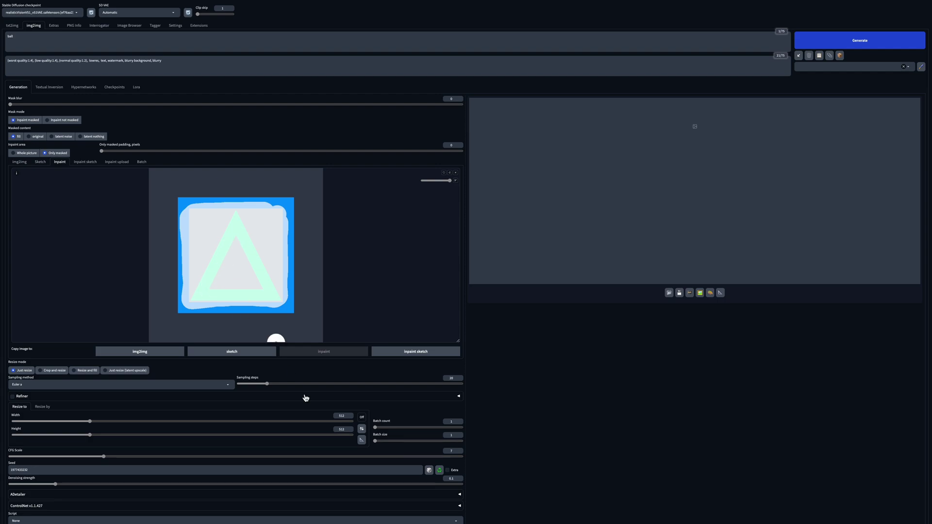
pyautogui.click(362, 439)
pyautogui.click(429, 470)
pyautogui.hotkey('ctrl', 'Return')
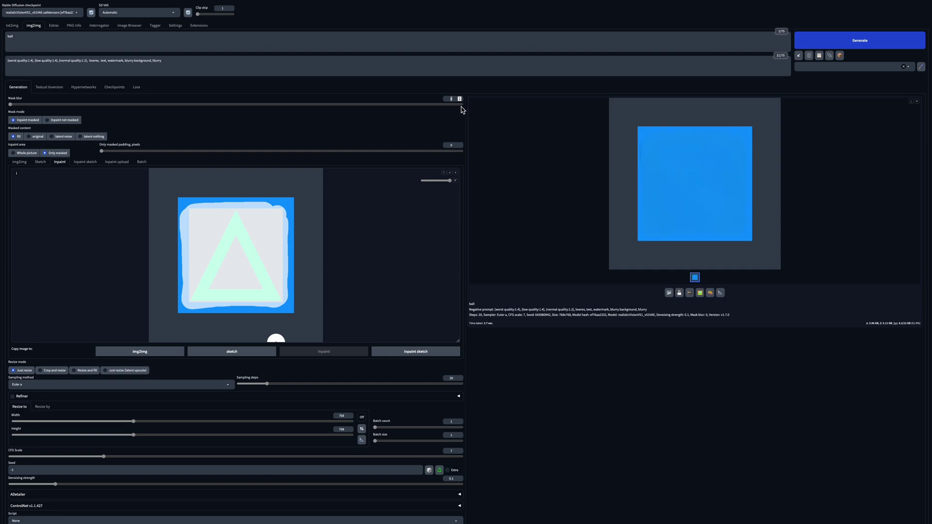
# Generate comparison images of the masked area with mask blur 8 and mask blur 32
pyautogui.write('8')
pyautogui.hotkey('ctrl', 'Return')
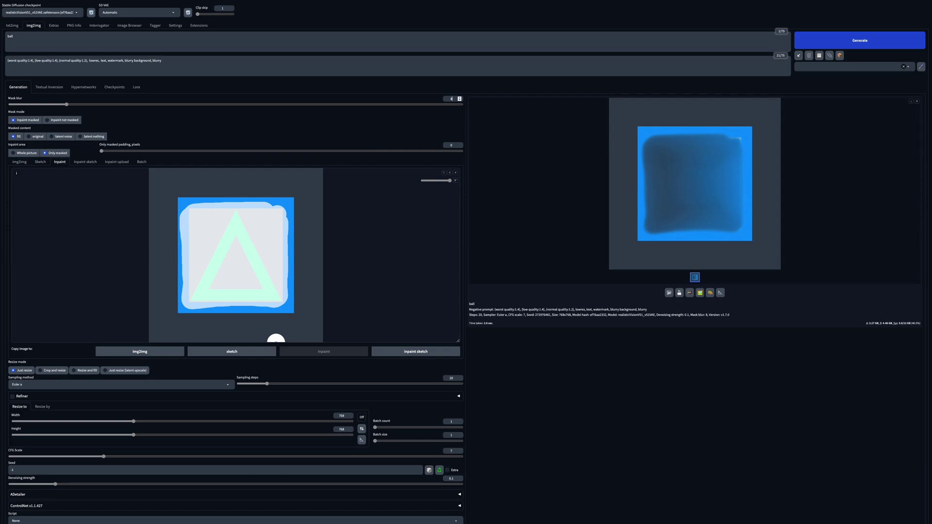
pyautogui.press('BackSpace')
pyautogui.write('32')
pyautogui.hotkey('ctrl', 'Return')
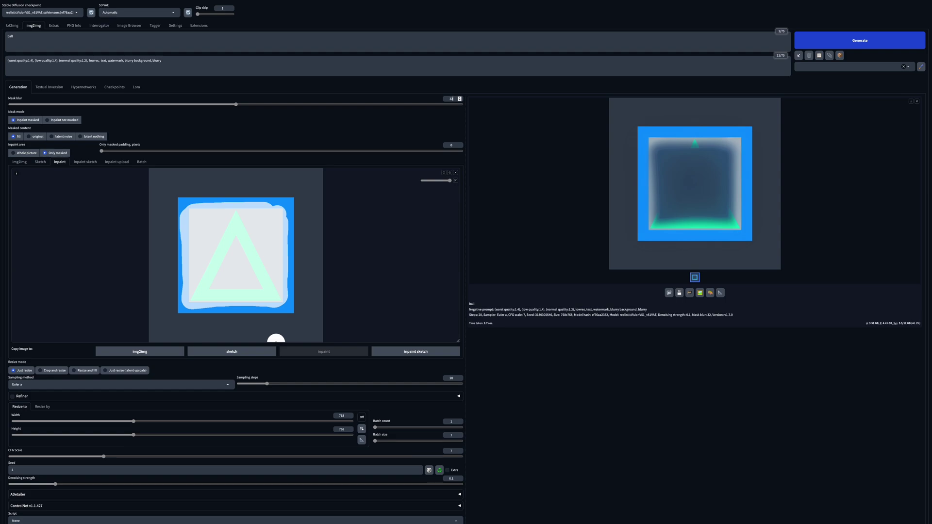
# Reset the mask blur to 0 and generate the image again
pyautogui.moveTo(235, 105); pyautogui.dragTo(3, 118)
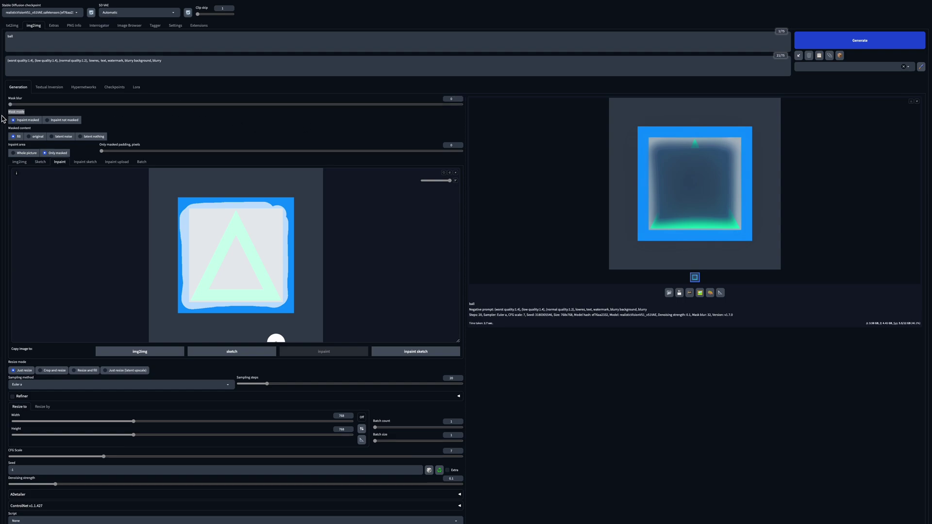
pyautogui.click(451, 144)
pyautogui.hotkey('ctrl', 'Return')
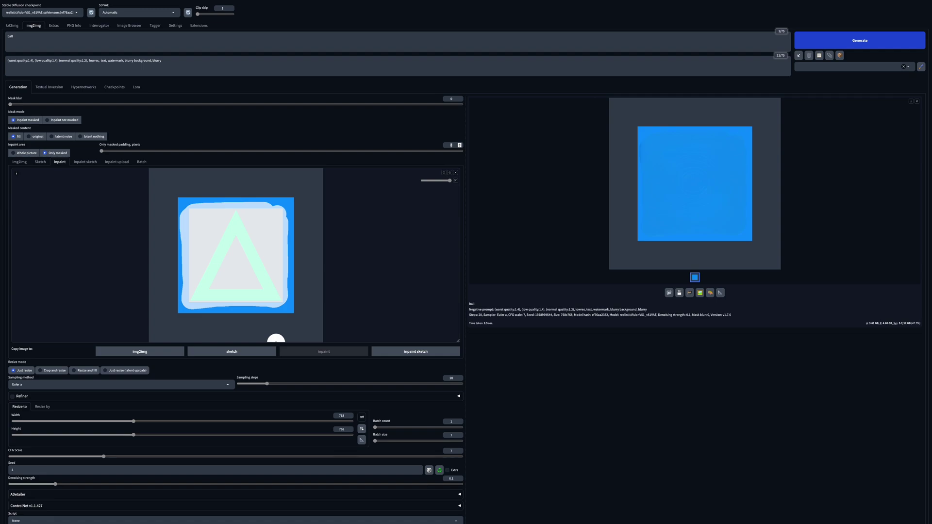
# Generate comparison images with the only-masked padding set to 16 and to 32 pixels
pyautogui.write('16')
pyautogui.hotkey('ctrl', 'Return')
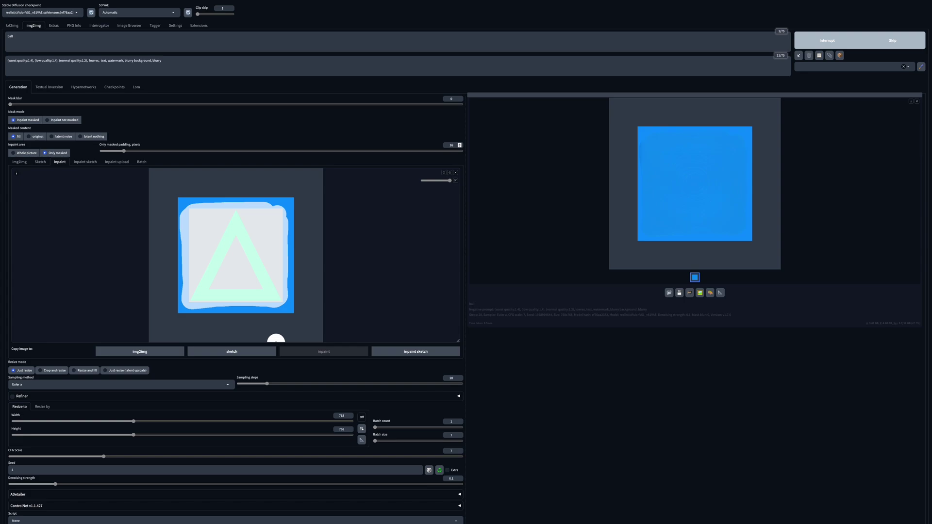
pyautogui.press('BackSpace')
pyautogui.press('BackSpace')
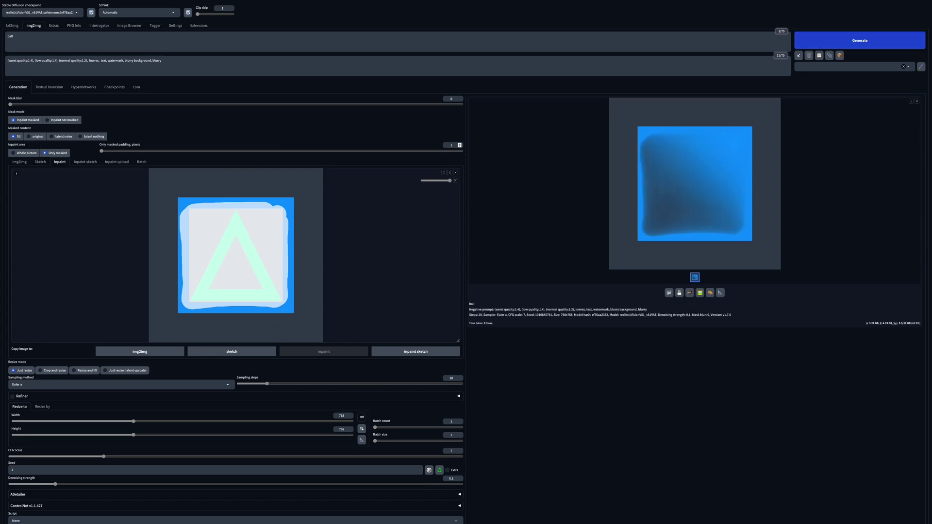
pyautogui.write('32')
pyautogui.hotkey('ctrl', 'Return')
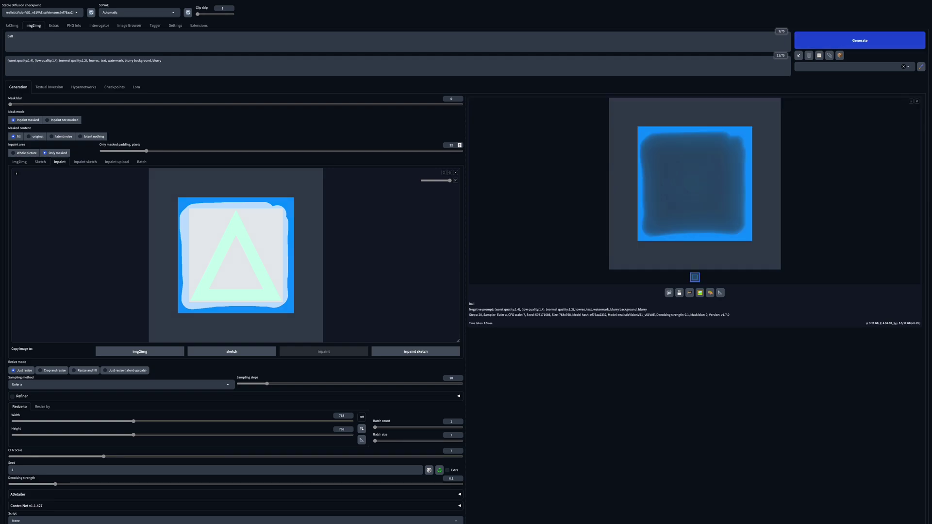
# Reset the only-masked padding to 0 and generate images with original, latent noise and latent nothing as masked content
pyautogui.moveTo(146, 151); pyautogui.dragTo(101, 151)
pyautogui.hotkey('ctrl', 'Return')
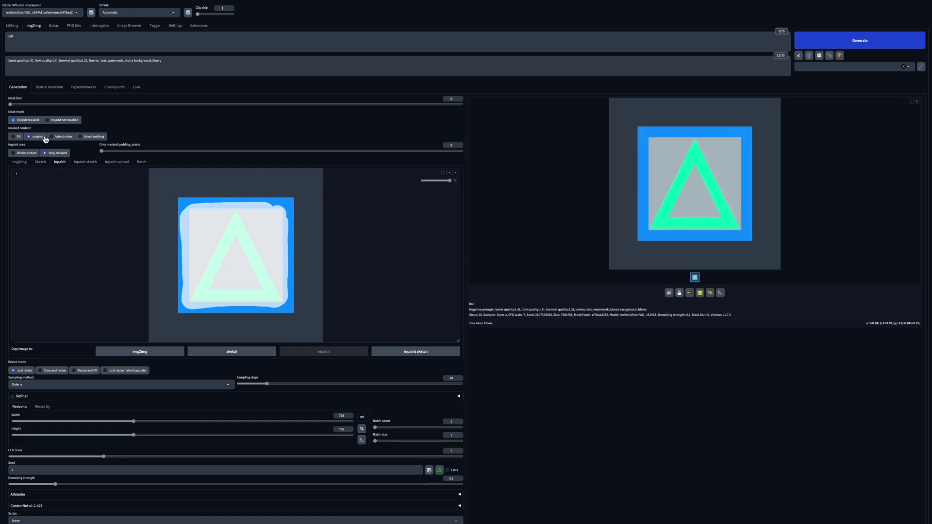
pyautogui.hotkey('ctrl', 'Return')
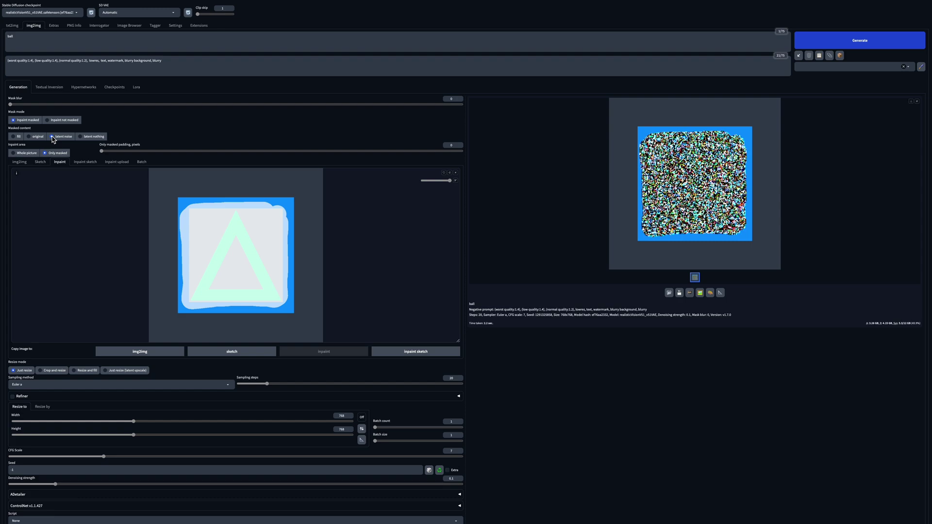
pyautogui.click(100, 138)
pyautogui.hotkey('ctrl', 'Return')
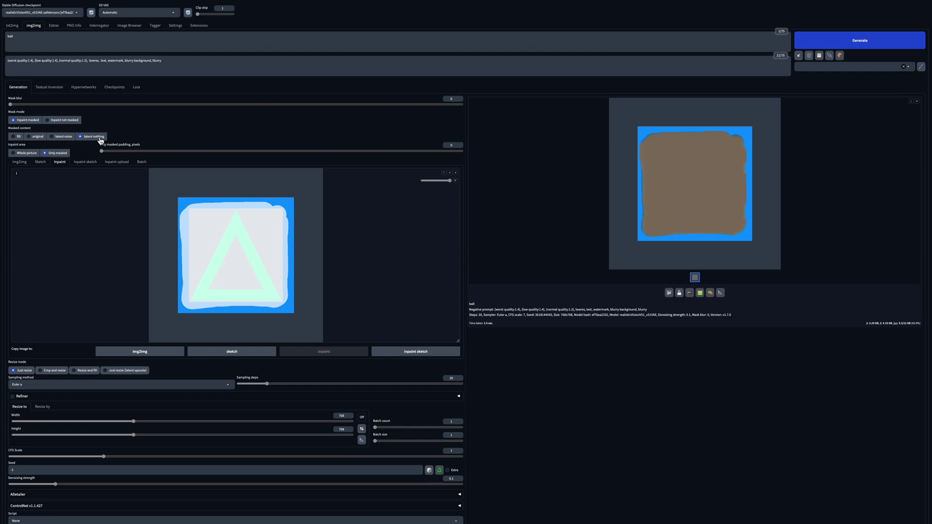
# Generate a batch of 2 images with masked content fill and denoising strength 0.5
pyautogui.click(18, 137)
pyautogui.doubleClick(451, 479)
pyautogui.write('0.5')
pyautogui.click(460, 420)
pyautogui.hotkey('ctrl', 'Return')
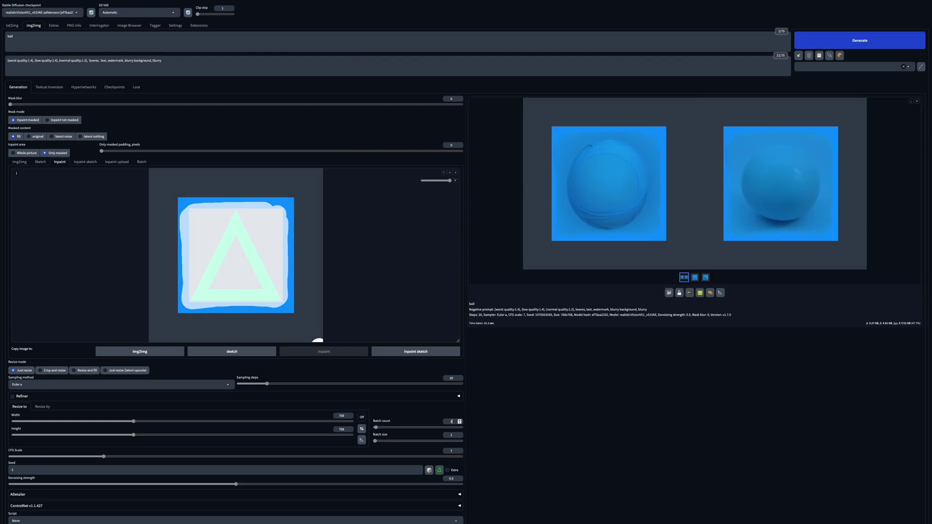
# Reuse the last seed and generate batches with original, latent noise and latent nothing as masked content
pyautogui.click(440, 470)
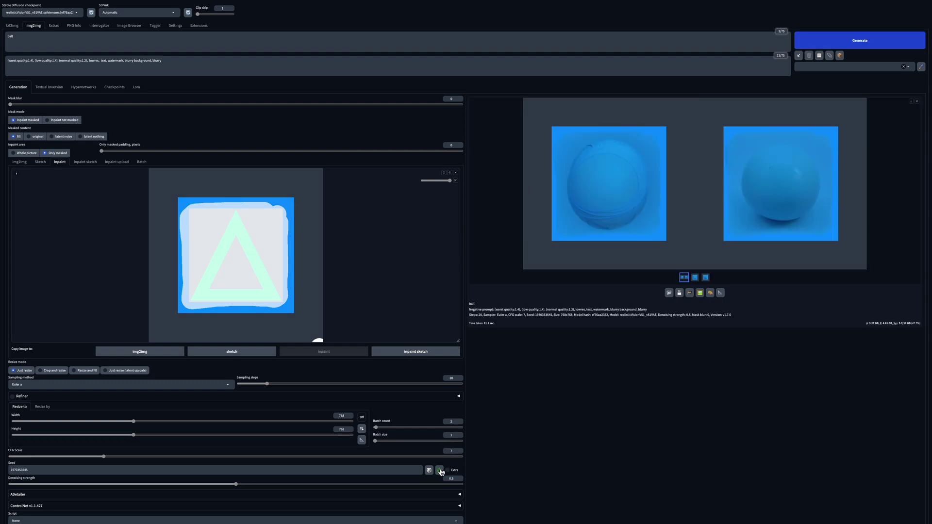
pyautogui.click(38, 137)
pyautogui.hotkey('ctrl', 'Return')
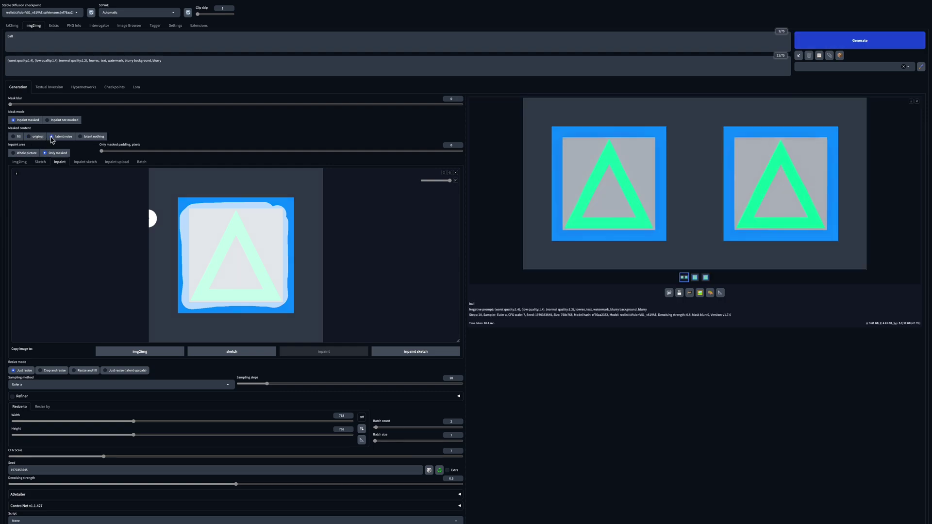
pyautogui.hotkey('ctrl', 'Return')
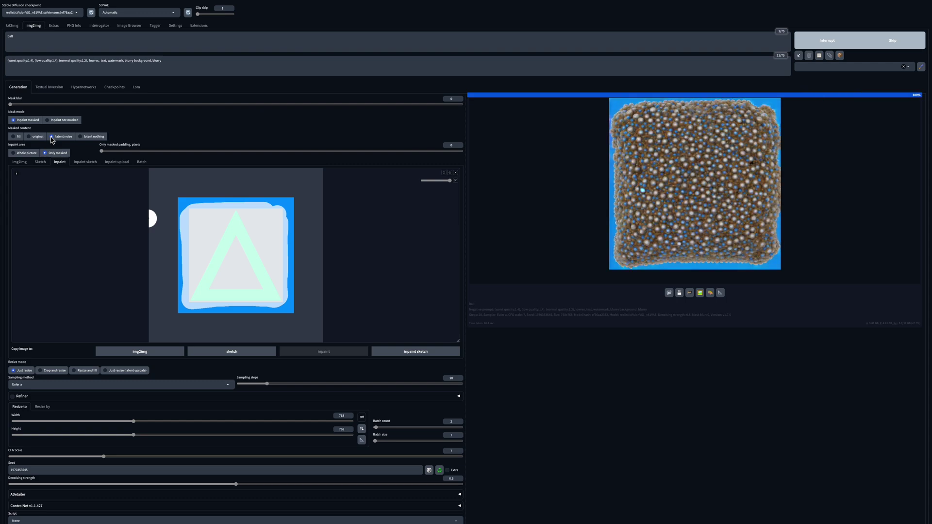
pyautogui.click(81, 137)
pyautogui.hotkey('ctrl', 'Return')
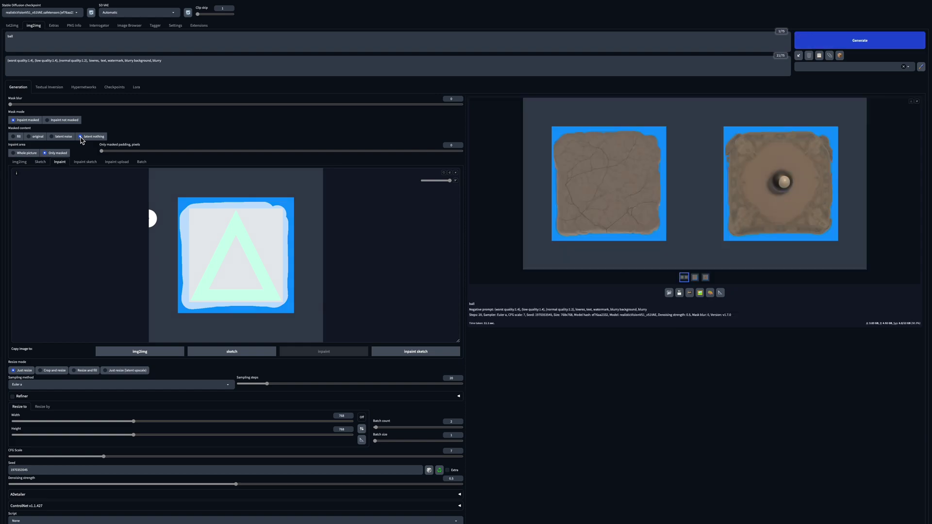
# Switch the inpaint area to whole picture and generate batches with fill, original, latent noise and latent nothing as masked content
pyautogui.click(15, 137)
pyautogui.click(19, 155)
pyautogui.hotkey('ctrl', 'Return')
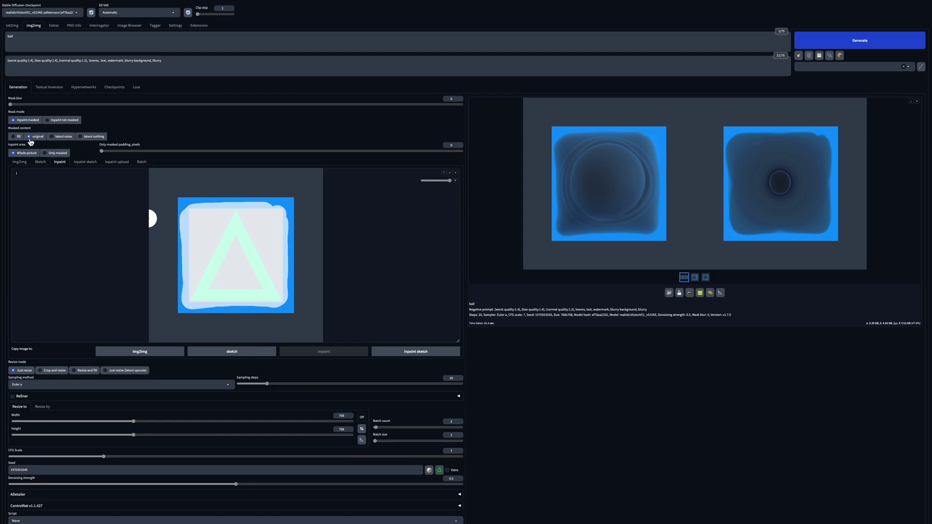
pyautogui.hotkey('ctrl', 'Return')
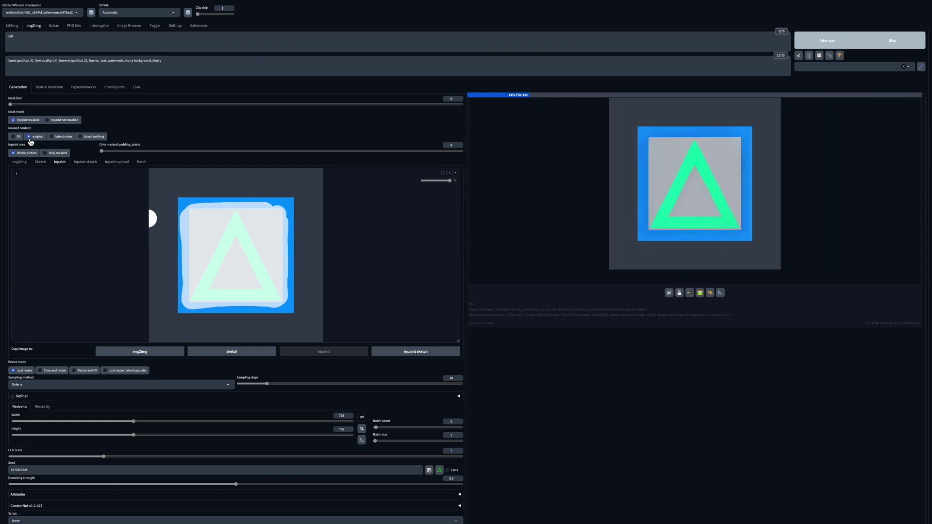
pyautogui.click(55, 138)
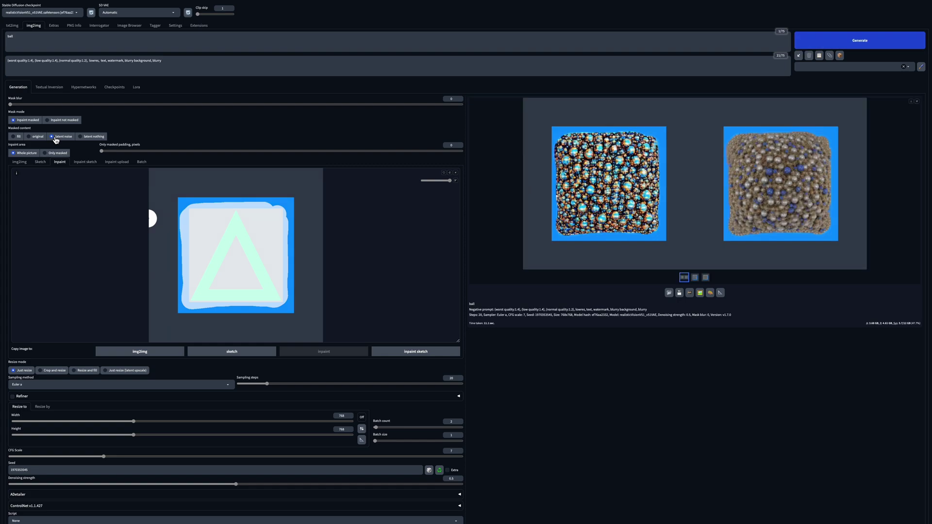
pyautogui.click(86, 138)
pyautogui.hotkey('ctrl', 'Return')
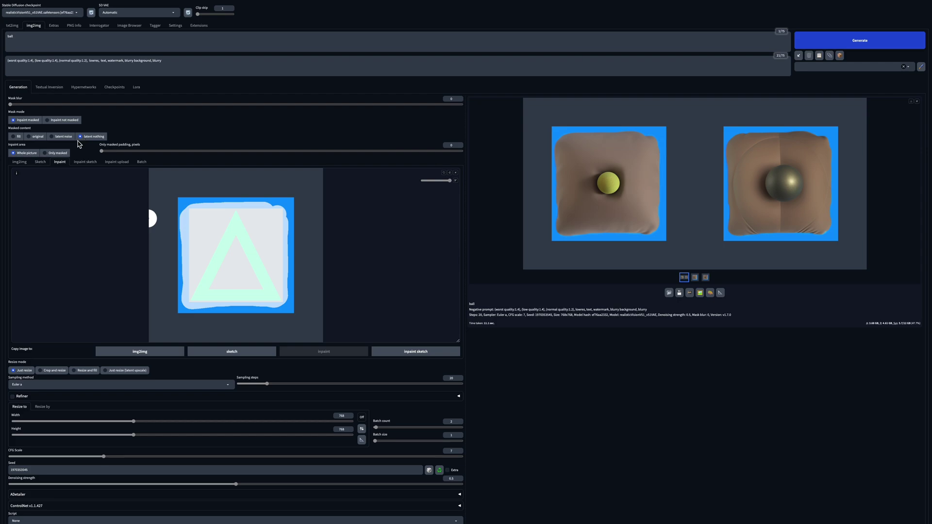
# Switch the inpaint area to only masked and generate batches with fill and original content at denoising strength 0.6
pyautogui.click(62, 153)
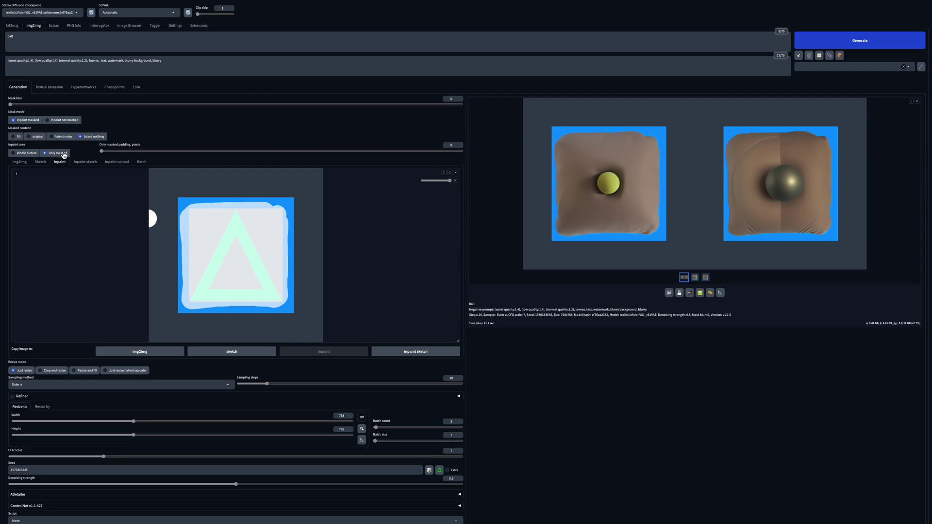
pyautogui.click(18, 137)
pyautogui.click(457, 478)
pyautogui.press('BackSpace')
pyautogui.write('6')
pyautogui.hotkey('ctrl', 'Return')
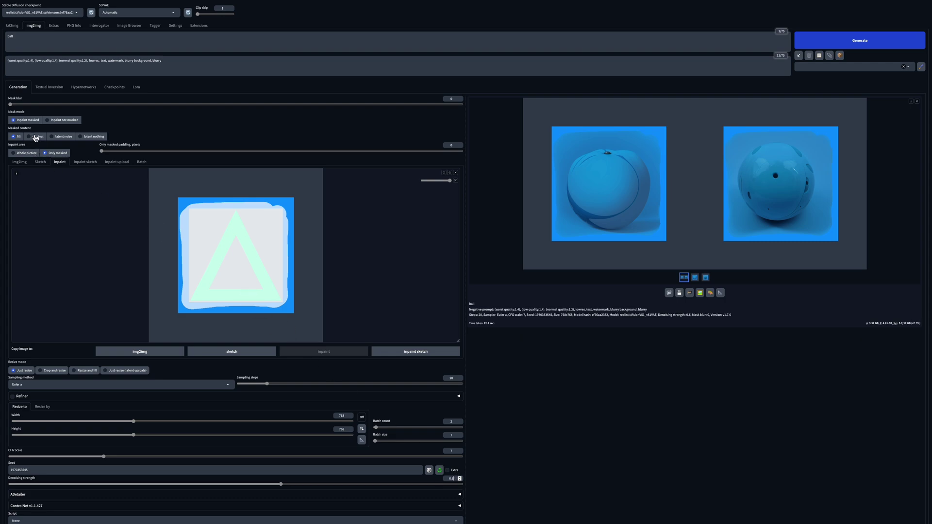
pyautogui.hotkey('ctrl', 'Return')
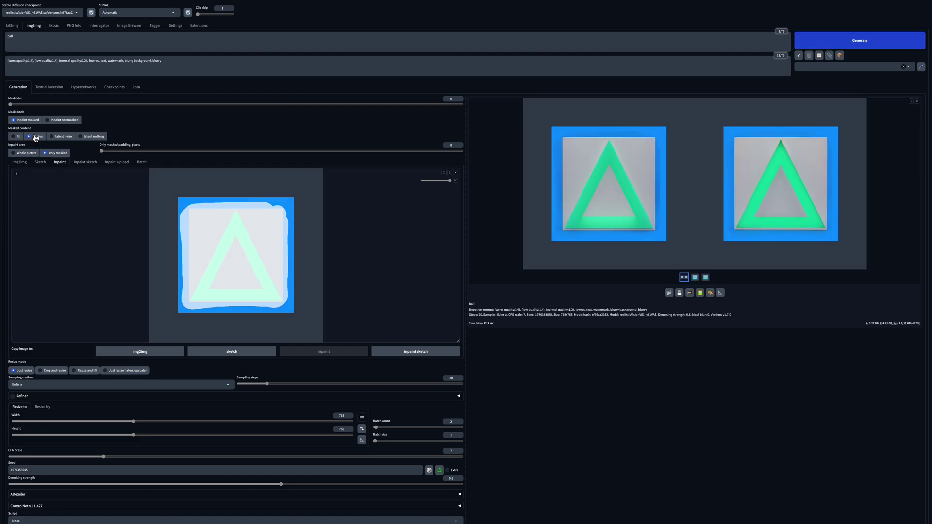
# Replace the prompt with "neon lamp" and generate a batch with original masked content
pyautogui.doubleClick(16, 44)
pyautogui.write('neon lamp')
pyautogui.hotkey('ctrl', 'Return')
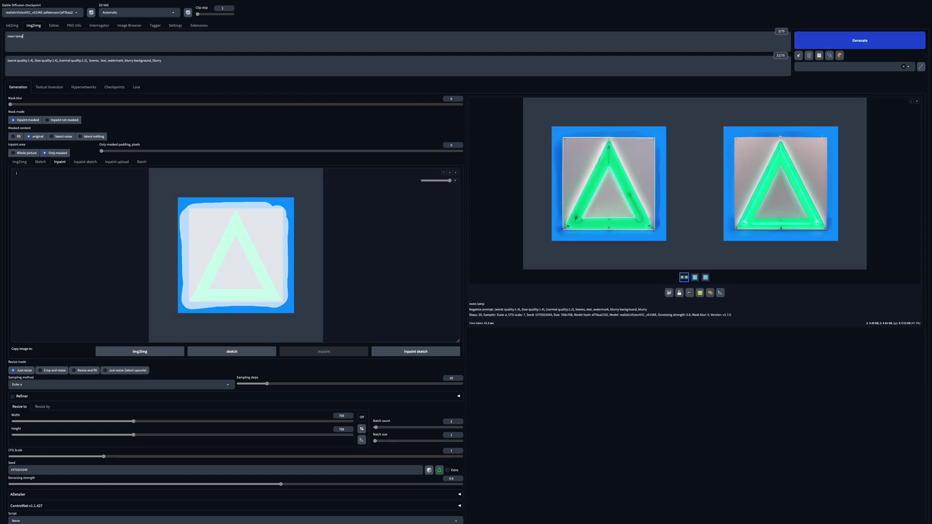
# Change the prompt to "ball" and generate batches with latent noise and latent nothing as masked content
pyautogui.hotkey('ctrl', 'a')
pyautogui.write('ba')
pyautogui.click(56, 138)
pyautogui.hotkey('ctrl', 'Return')
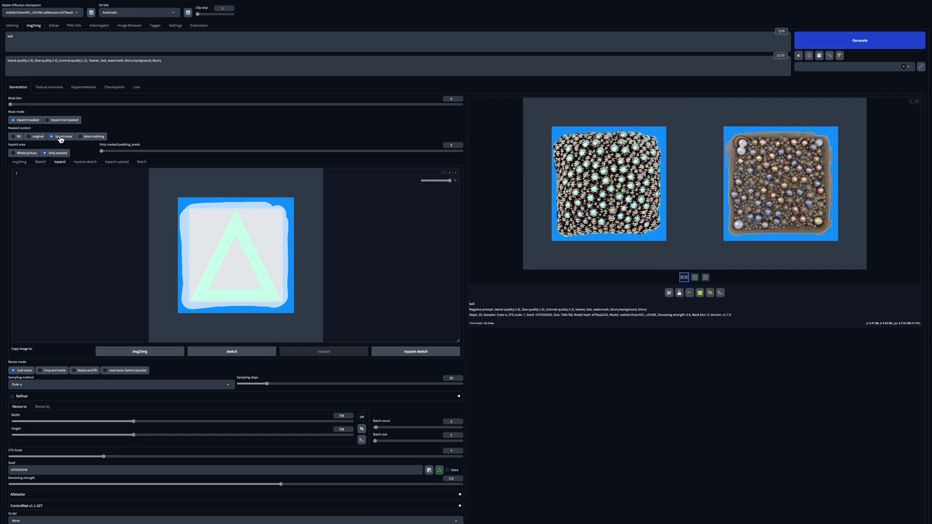
pyautogui.click(87, 141)
pyautogui.hotkey('ctrl', 'Return')
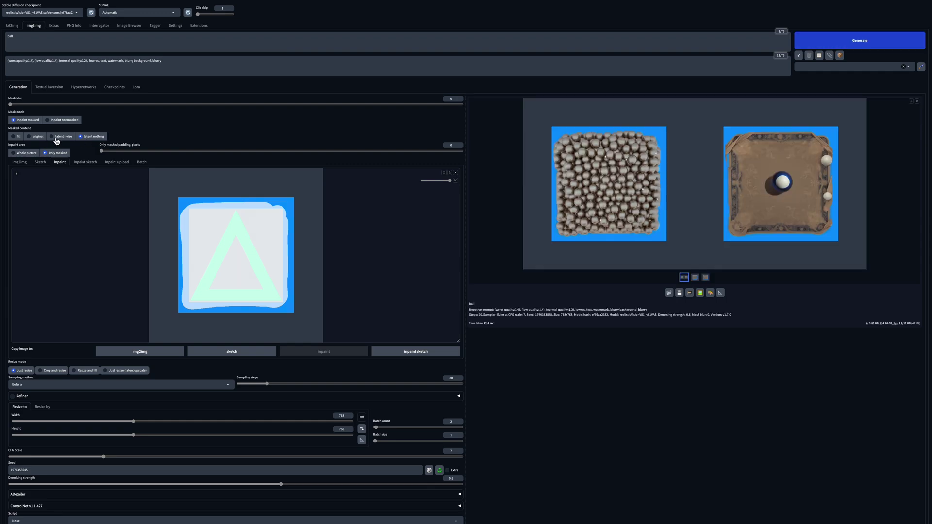
# Set masked content to fill and denoising strength to 0.8, and generate a new batch
pyautogui.click(19, 138)
pyautogui.doubleClick(451, 478)
pyautogui.write('0.8')
pyautogui.hotkey('ctrl', 'Return')
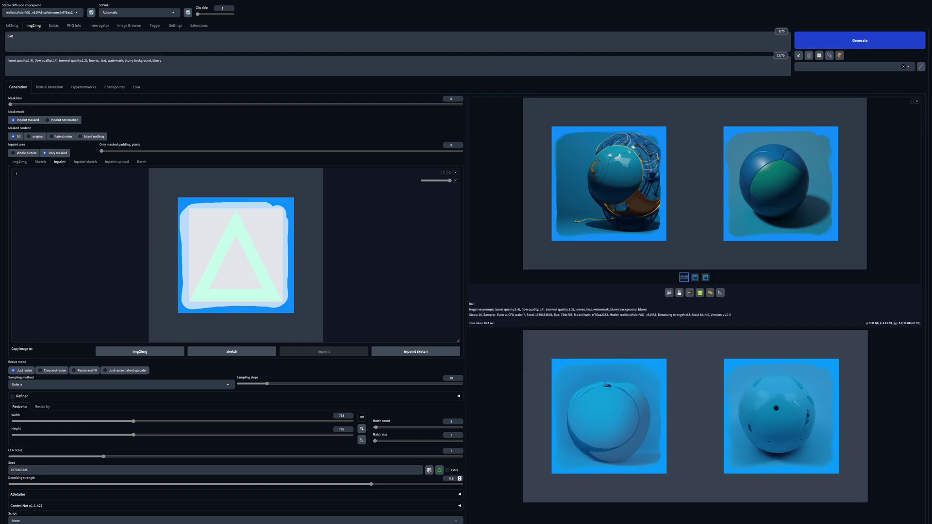
# Generate batches at the same denoising strength with original, latent noise and latent nothing as masked content
pyautogui.click(38, 137)
pyautogui.hotkey('ctrl', 'Return')
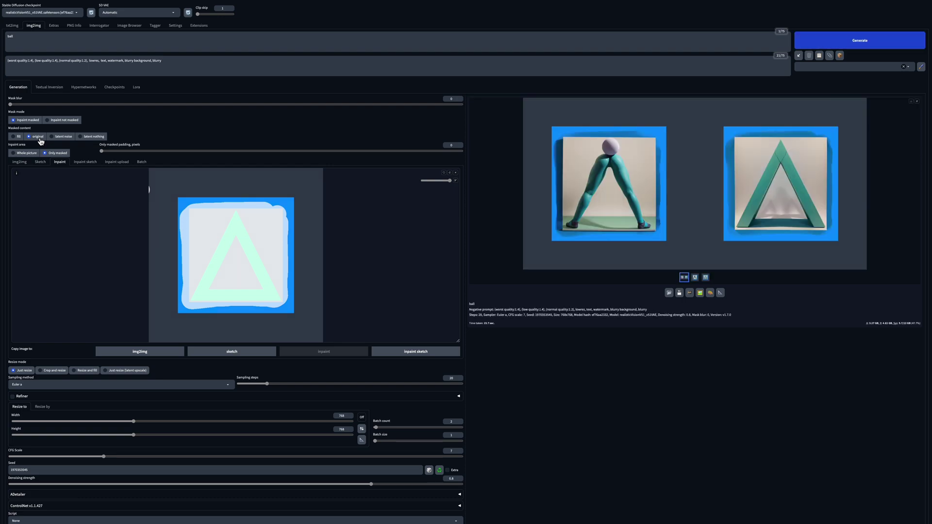
pyautogui.hotkey('ctrl', 'Return')
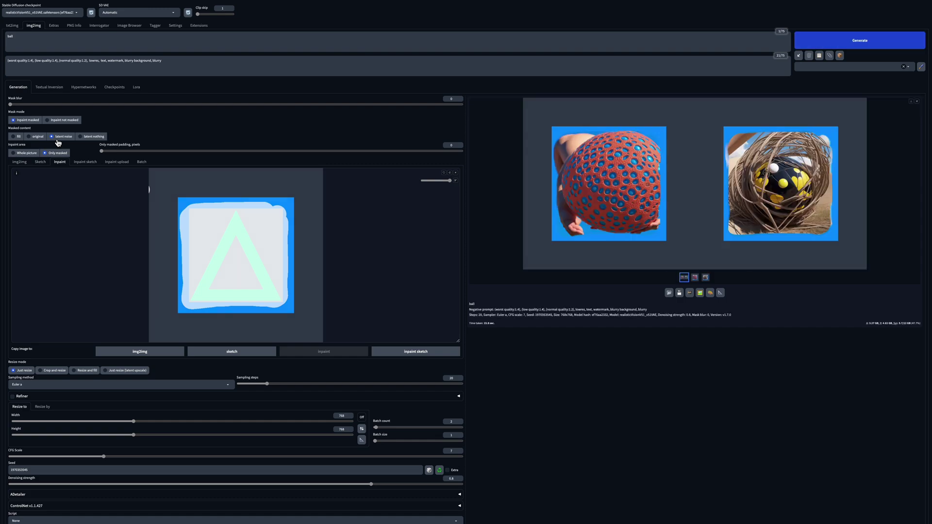
pyautogui.click(88, 138)
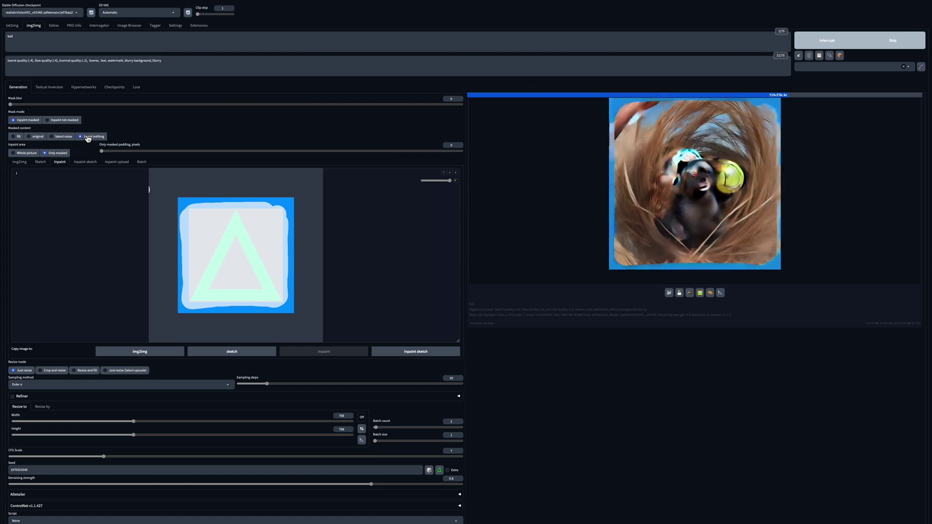
# Set masked content to fill and denoising strength to 0.9, and generate a batch
pyautogui.click(16, 136)
pyautogui.doubleClick(451, 479)
pyautogui.write('0.9')
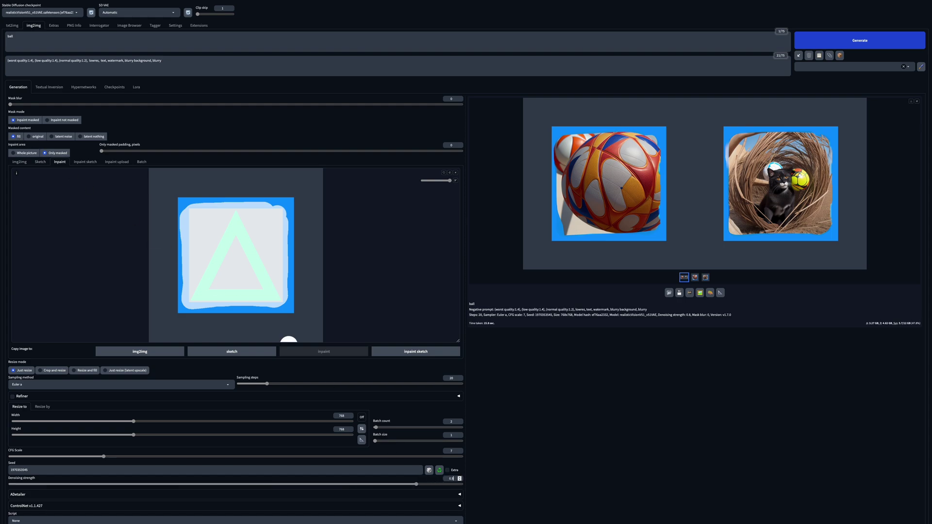
pyautogui.hotkey('ctrl', 'Return')
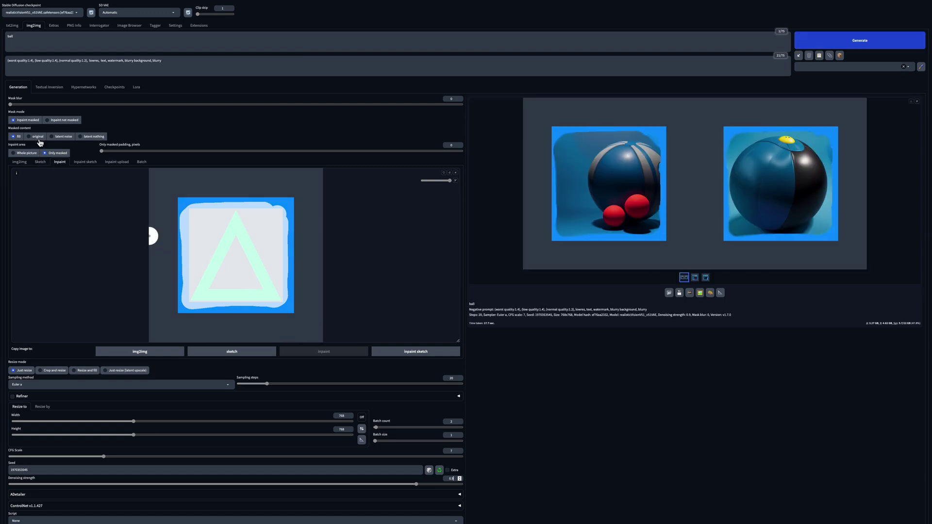
# Generate batches at denoising strength 0.9 with original, latent noise and latent nothing as masked content
pyautogui.click(39, 139)
pyautogui.hotkey('ctrl', 'Return')
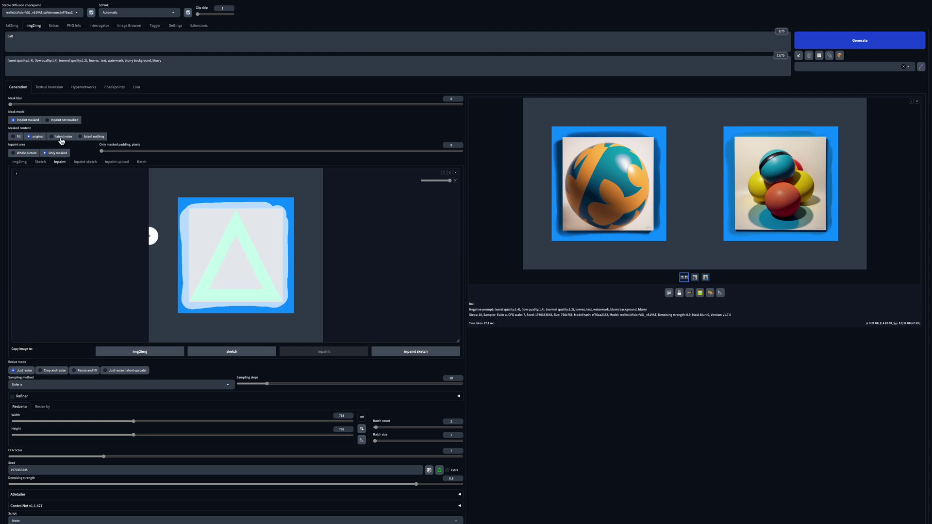
pyautogui.click(62, 138)
pyautogui.hotkey('ctrl', 'Return')
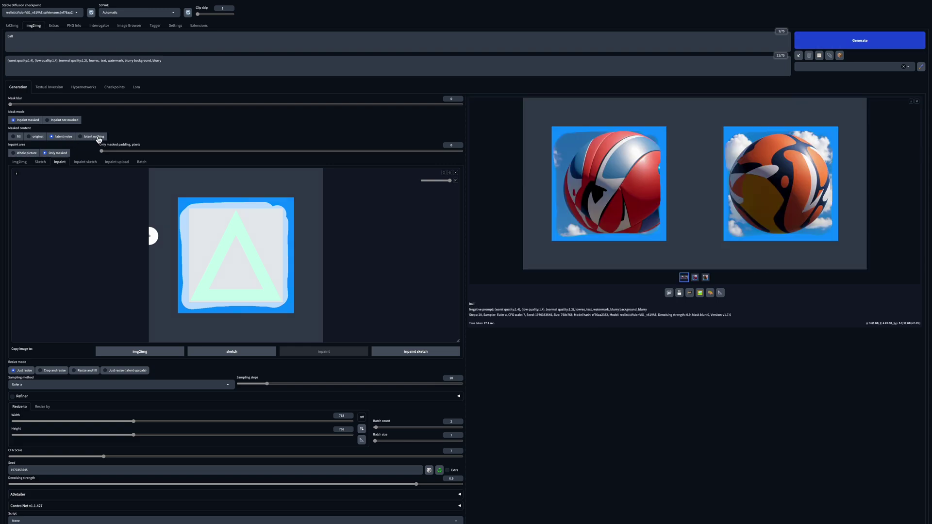
pyautogui.hotkey('ctrl', 'Return')
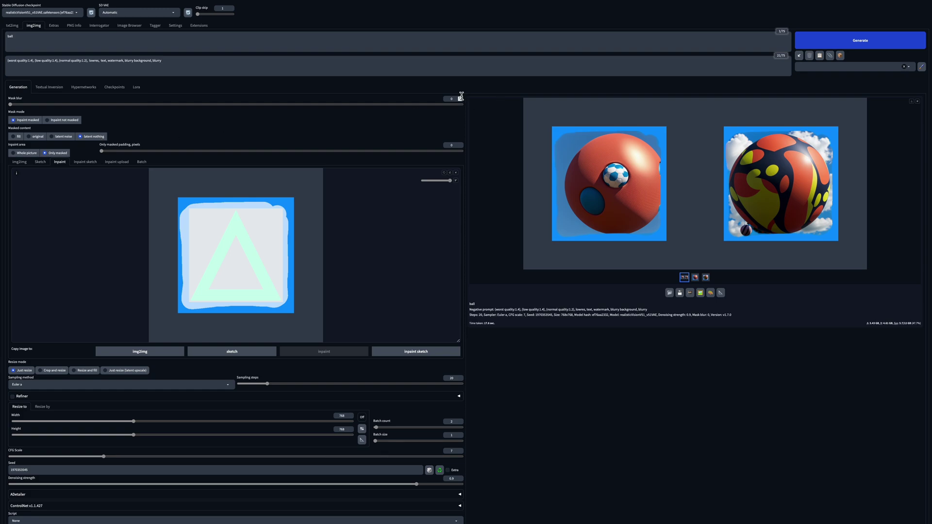
# Set mask blur to 4 and generate a new batch with latent nothing as masked content
pyautogui.scroll(4, 455, 96)
pyautogui.click(828, 41)
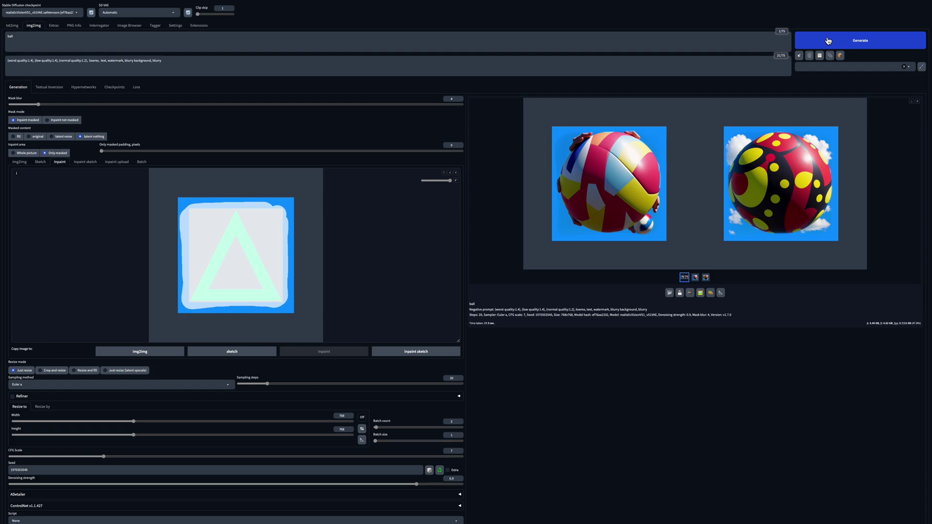
# Repaint the mask tightly over the gray square and triangle, set mask blur to 8, and generate batches
pyautogui.moveTo(277, 213)
pyautogui.mouseDown()
pyautogui.moveTo(278, 291)
pyautogui.moveTo(196, 297)
pyautogui.moveTo(195, 215)
pyautogui.moveTo(242, 213)
pyautogui.moveTo(260, 225)
pyautogui.moveTo(217, 276)
pyautogui.moveTo(223, 235)
pyautogui.moveTo(247, 259)
pyautogui.mouseUp()
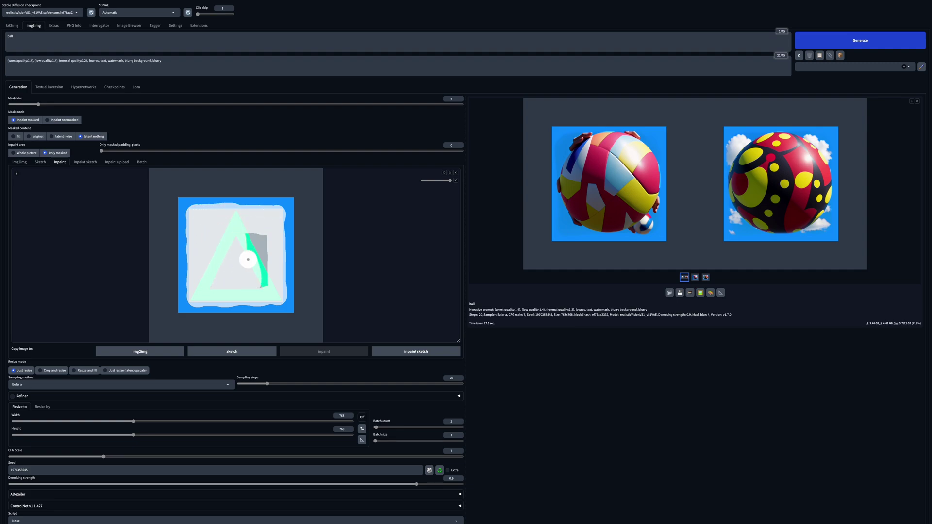
pyautogui.click(459, 97)
pyautogui.click(460, 97)
pyautogui.click(460, 97)
pyautogui.click(459, 97)
pyautogui.hotkey('ctrl', 'Return')
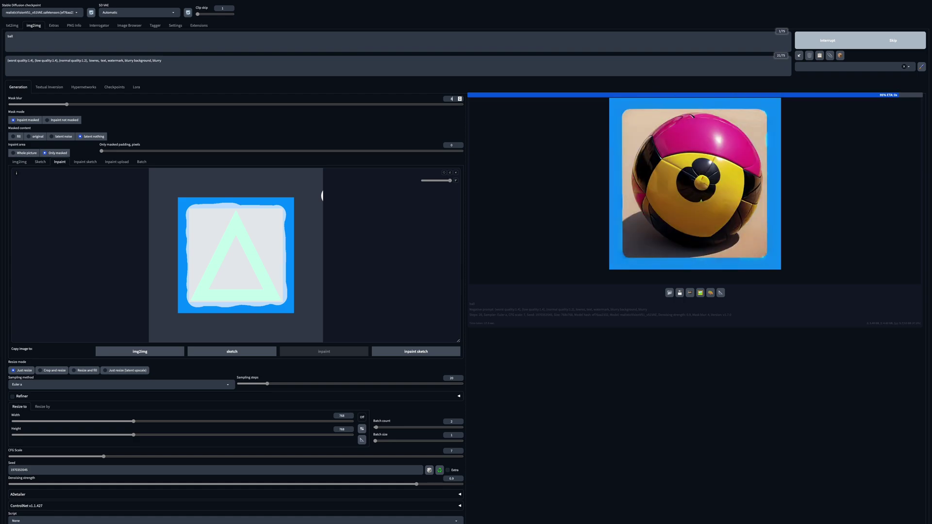
pyautogui.moveTo(277, 212)
pyautogui.mouseDown()
pyautogui.moveTo(276, 295)
pyautogui.moveTo(199, 297)
pyautogui.moveTo(197, 213)
pyautogui.moveTo(255, 212)
pyautogui.moveTo(272, 250)
pyautogui.moveTo(213, 279)
pyautogui.moveTo(231, 224)
pyautogui.moveTo(215, 267)
pyautogui.moveTo(260, 245)
pyautogui.mouseUp()
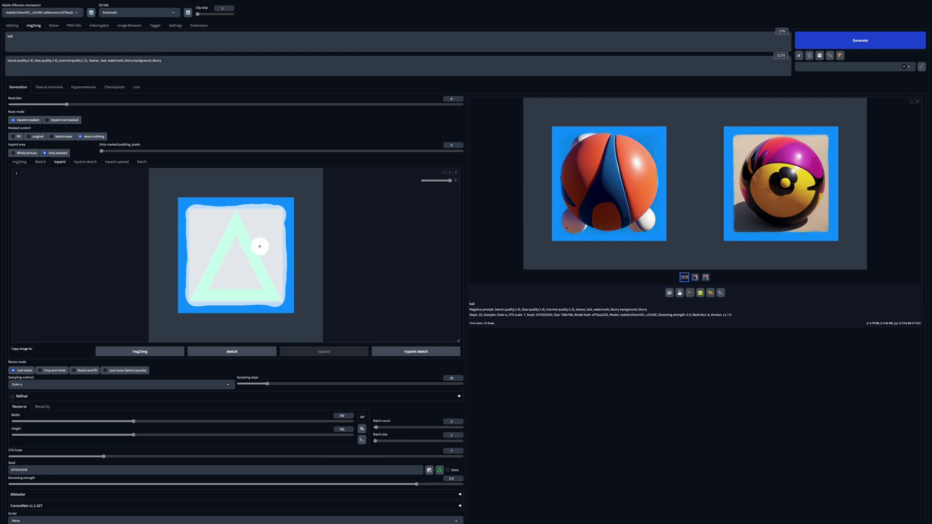
pyautogui.hotkey('ctrl', 'Return')
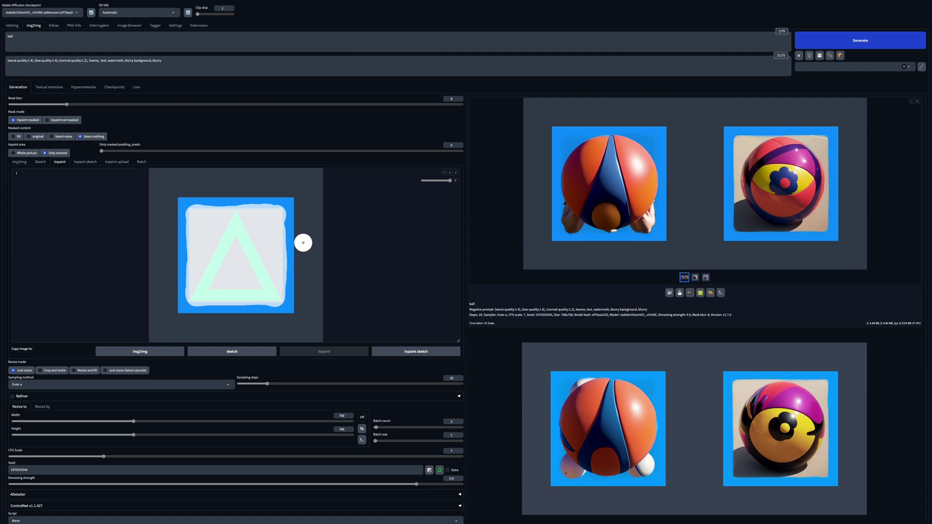
# In Inpaint upload, load sq.png as the image and sq_mask.png as the mask, and generate the result
pyautogui.click(118, 163)
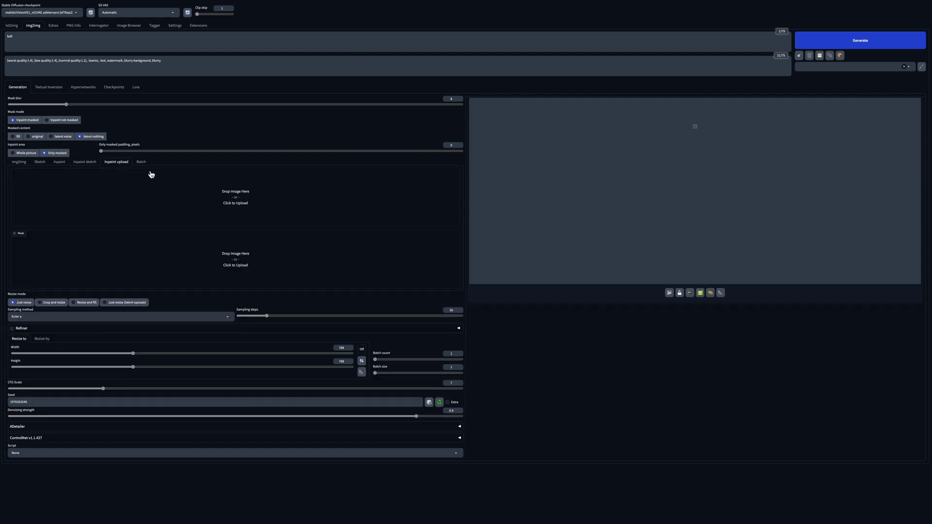
pyautogui.click(226, 194)
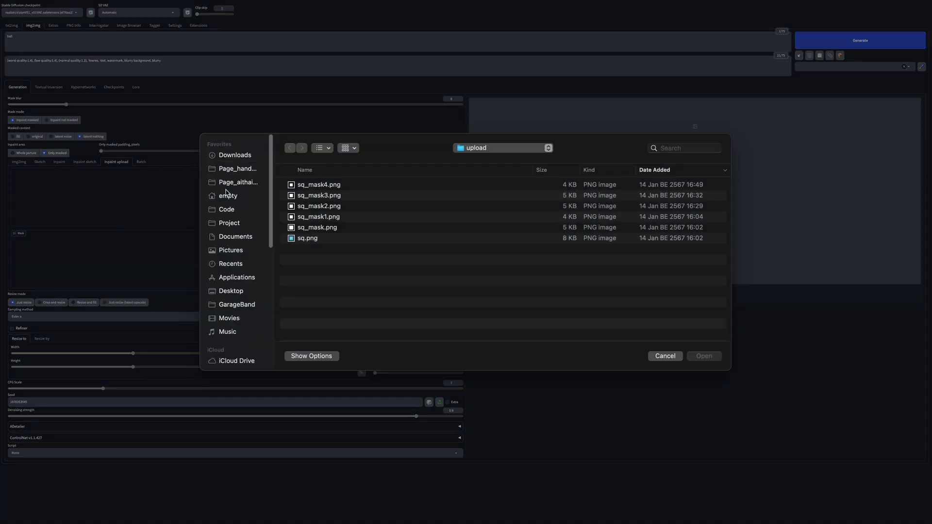
pyautogui.click(305, 242)
pyautogui.doubleClick(305, 242)
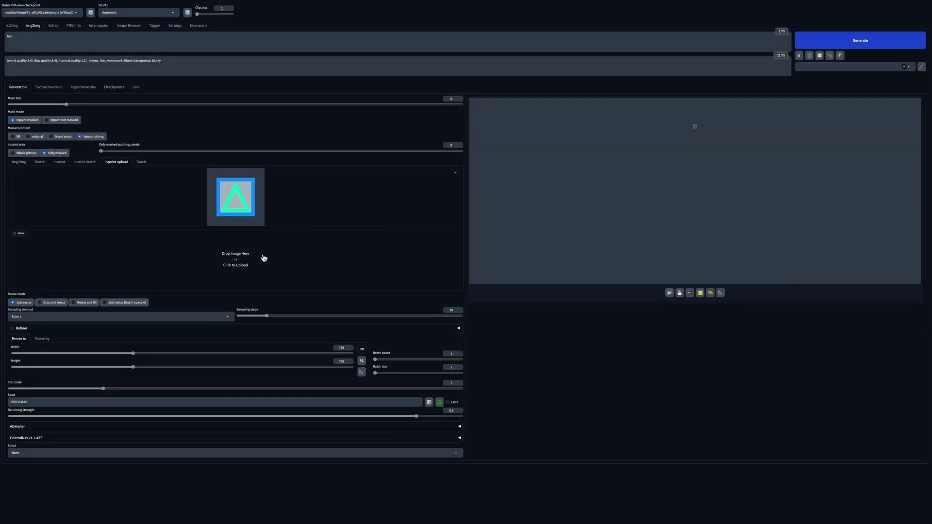
pyautogui.click(241, 262)
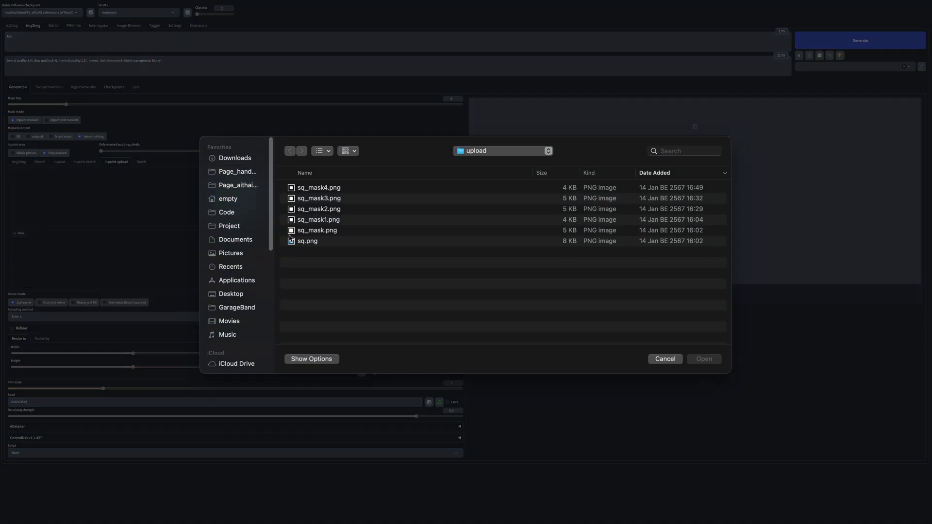
pyautogui.doubleClick(297, 232)
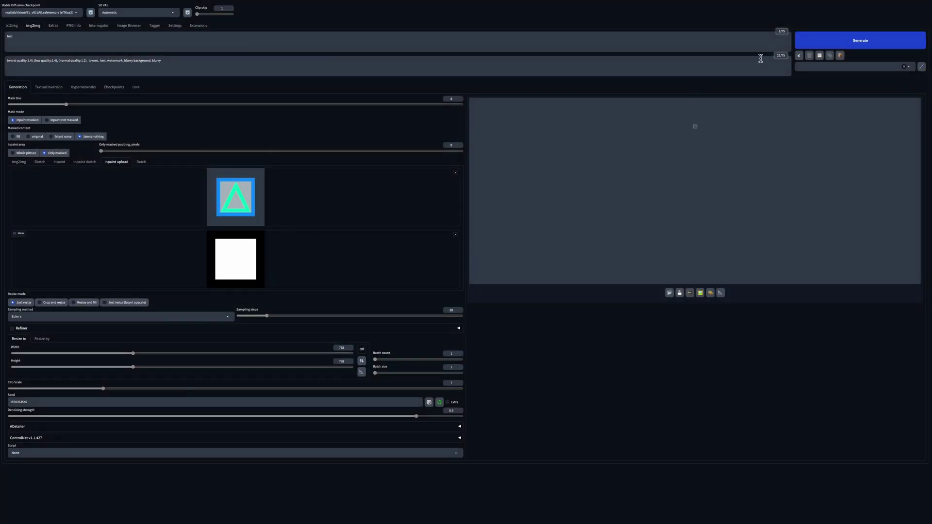
pyautogui.click(818, 41)
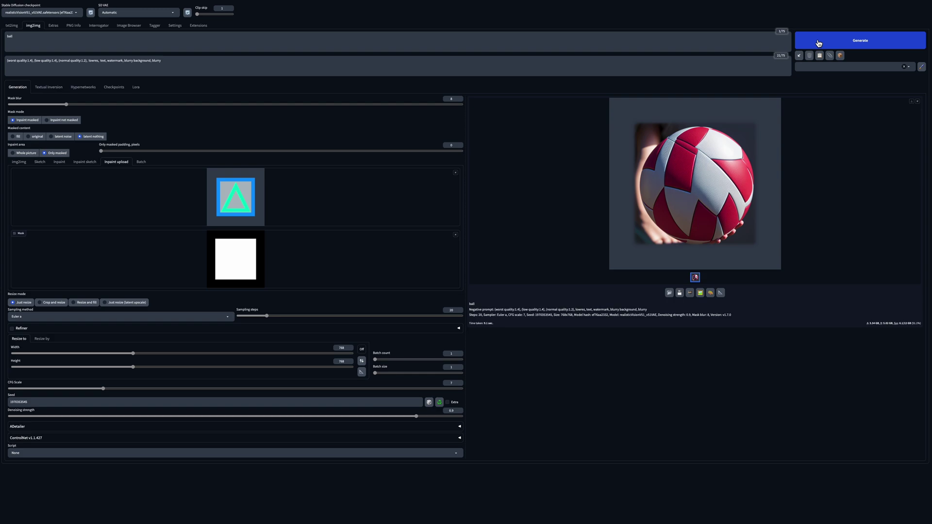
# Load base_girl.png into the Inpaint canvas and set the inpaint area to Whole picture
pyautogui.click(59, 161)
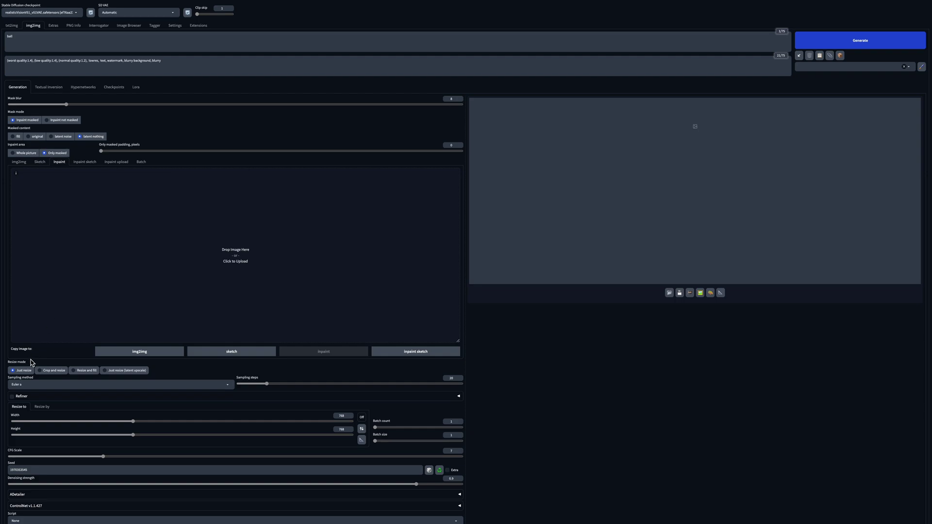
pyautogui.click(213, 253)
pyautogui.doubleClick(305, 209)
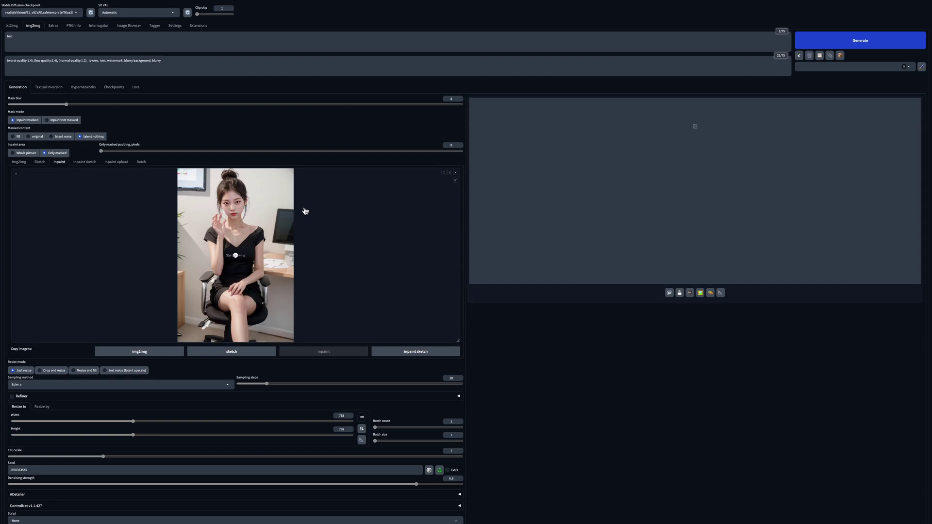
pyautogui.click(34, 154)
# Set the output size to 1024 by 1024 and denoising strength to 0.1, and generate with Just resize
pyautogui.click(362, 440)
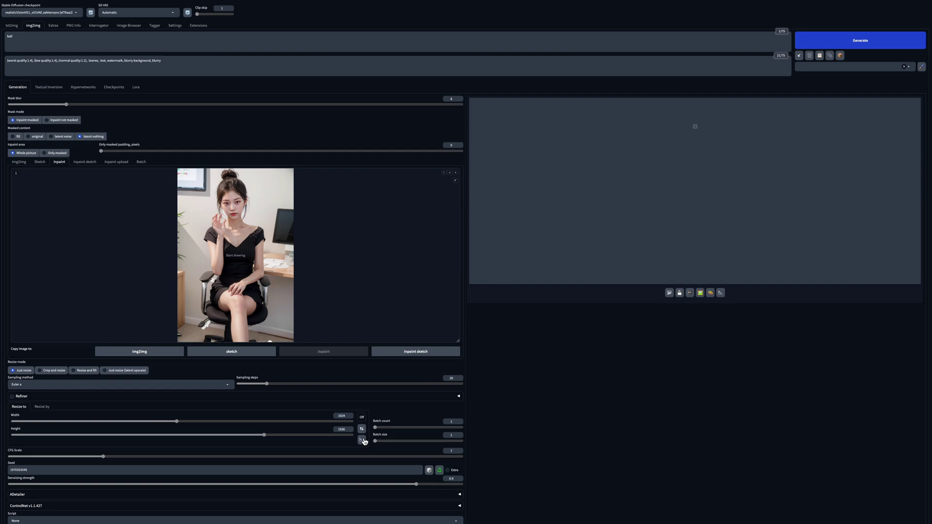
pyautogui.doubleClick(339, 415)
pyautogui.doubleClick(340, 429)
pyautogui.write('1024')
pyautogui.doubleClick(449, 479)
pyautogui.write('0.1')
pyautogui.hotkey('ctrl', 'Return')
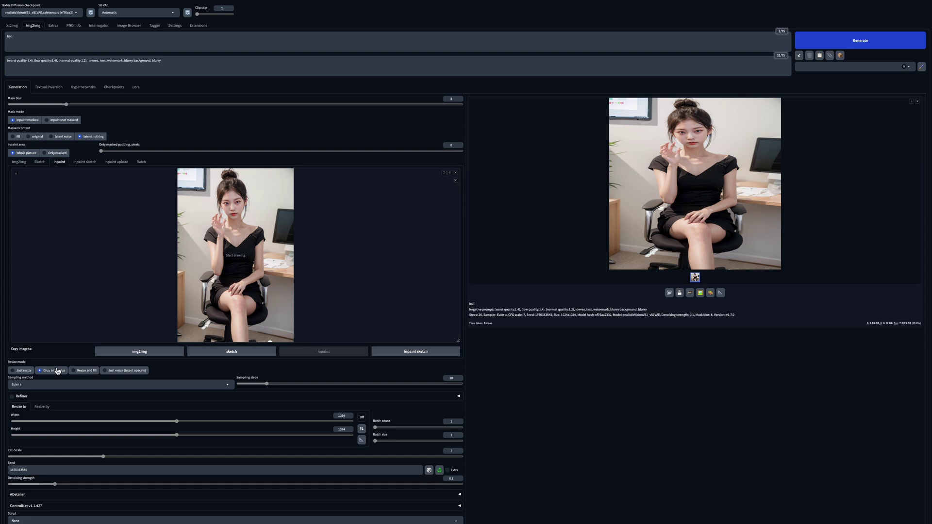
# Generate the square image with the Crop and resize mode and again with Resize and fill
pyautogui.hotkey('ctrl', 'Return')
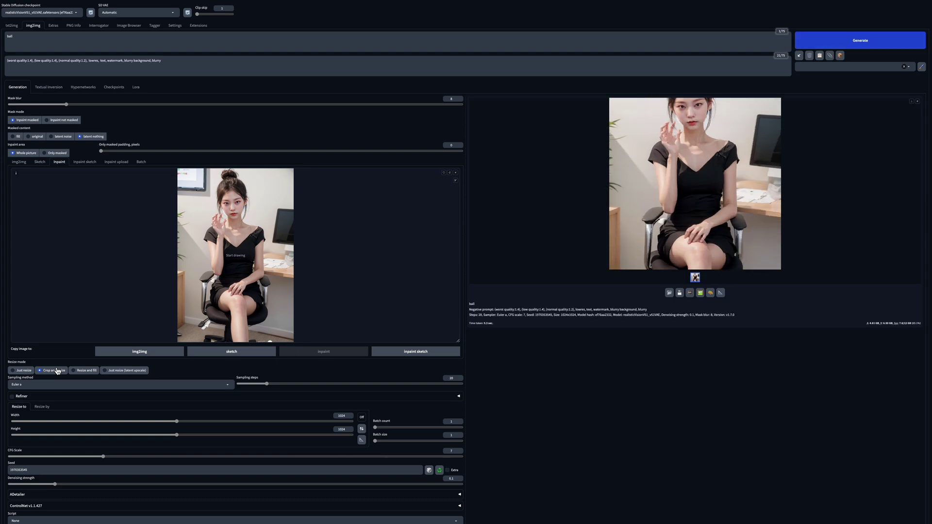
pyautogui.click(81, 371)
pyautogui.hotkey('ctrl', 'Return')
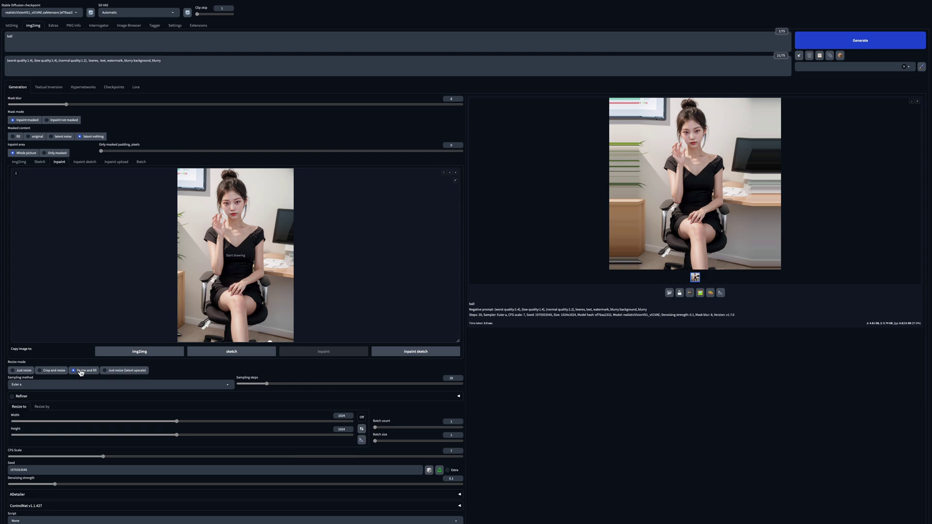
# Load base_girl.png as the independent control image of ControlNet Unit 0
pyautogui.click(79, 506)
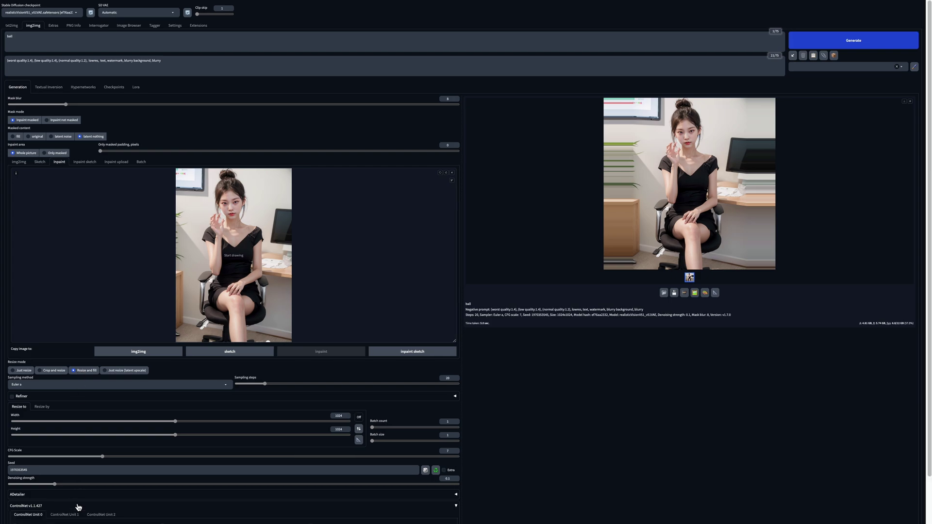
pyautogui.scroll(-2, 78, 506)
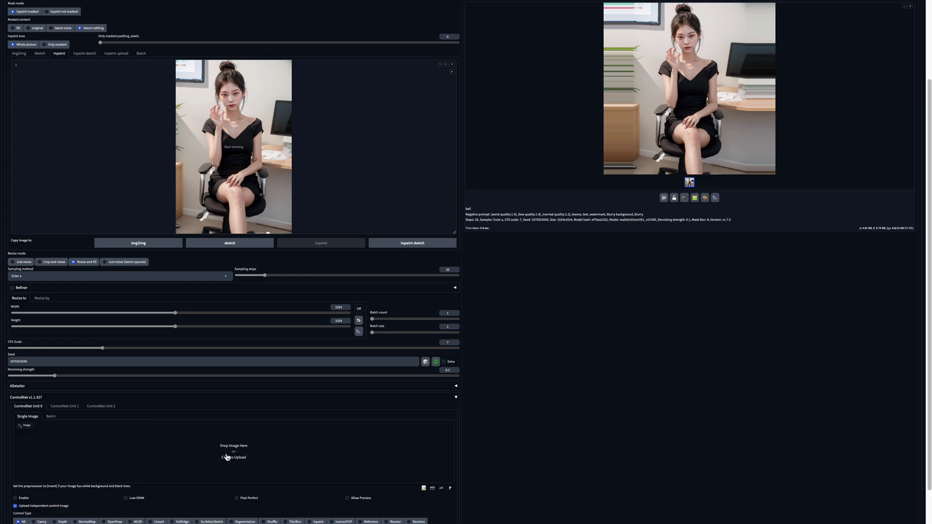
pyautogui.click(227, 457)
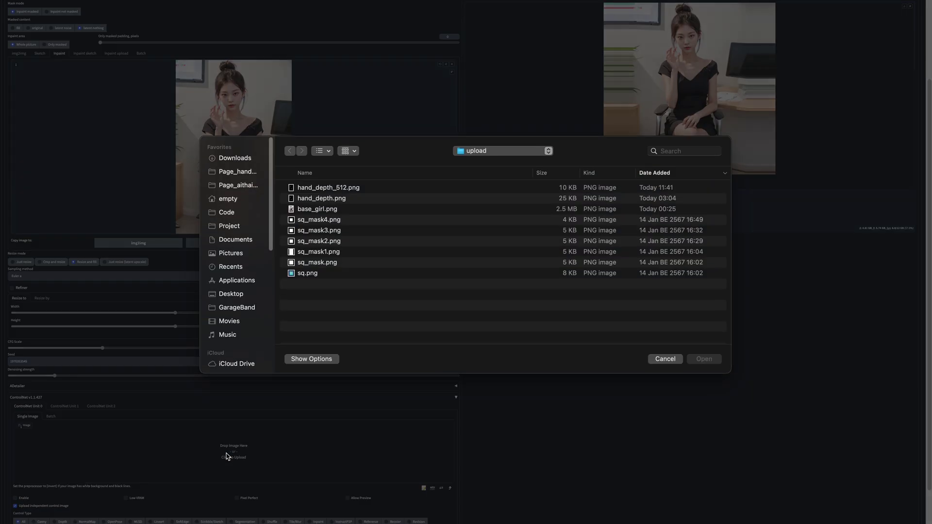
pyautogui.doubleClick(321, 209)
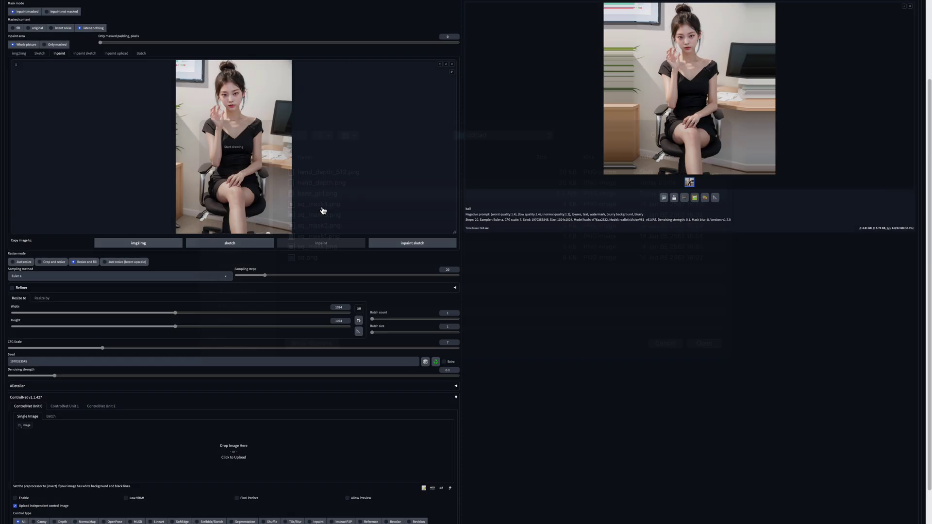
# Set the ControlNet control type to Depth with the depth_hand_refiner preprocessor
pyautogui.scroll(-3, 307, 394)
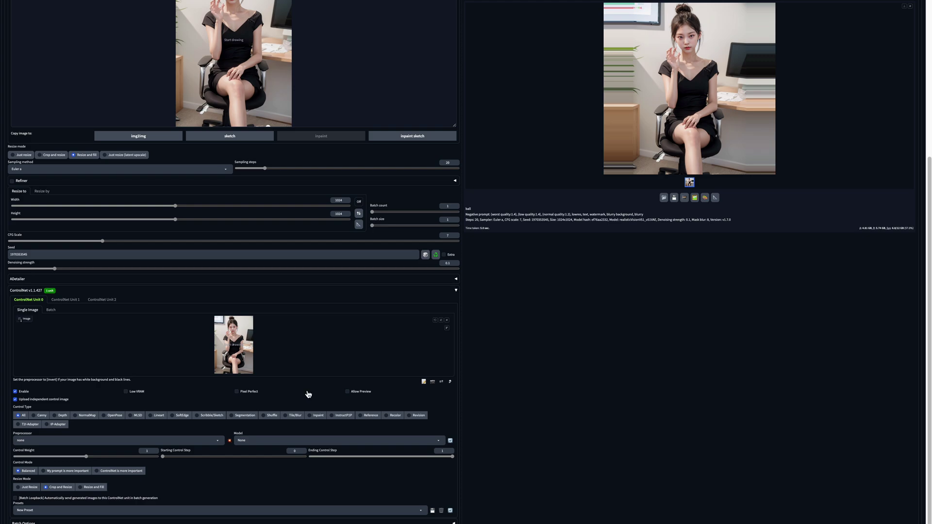
pyautogui.click(65, 417)
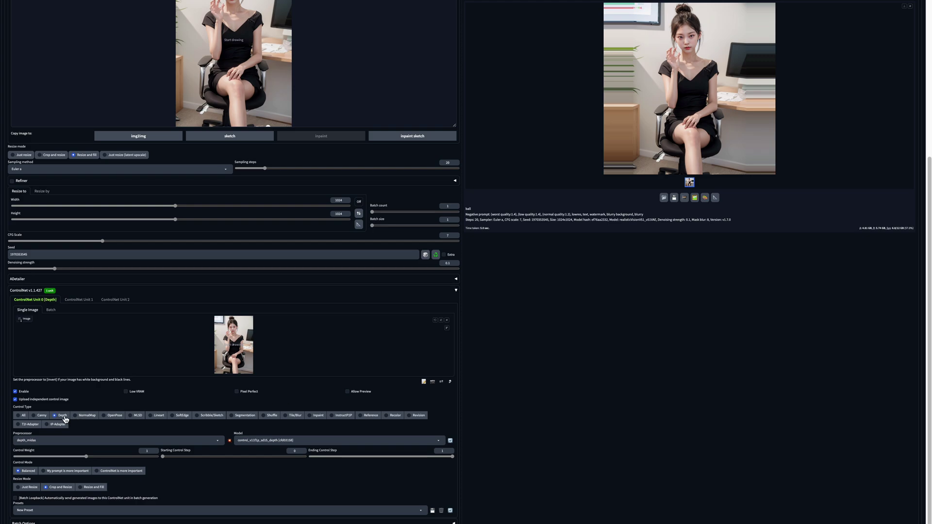
pyautogui.click(77, 442)
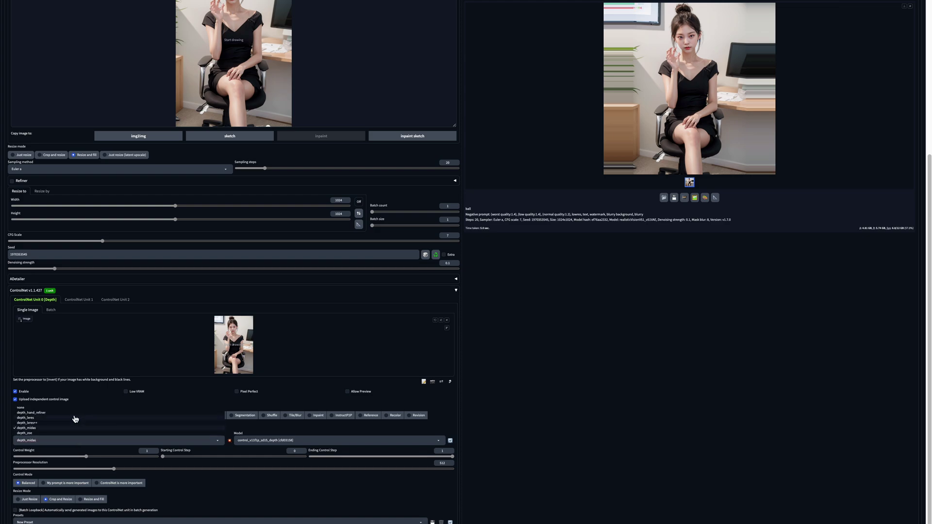
pyautogui.click(77, 413)
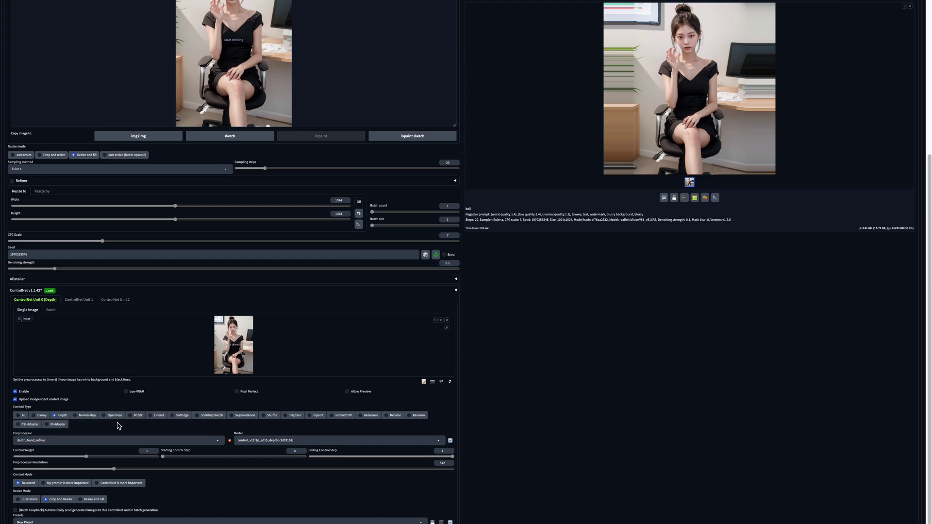
# Run the hand depth preprocessor preview at resolution 512, and rerun it with Pixel Perfect enabled
pyautogui.click(230, 442)
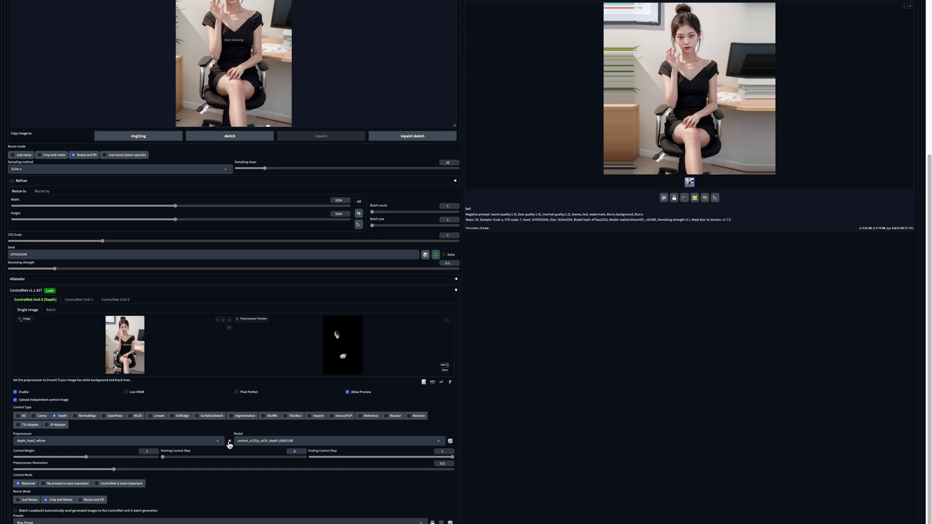
pyautogui.click(249, 392)
pyautogui.click(230, 442)
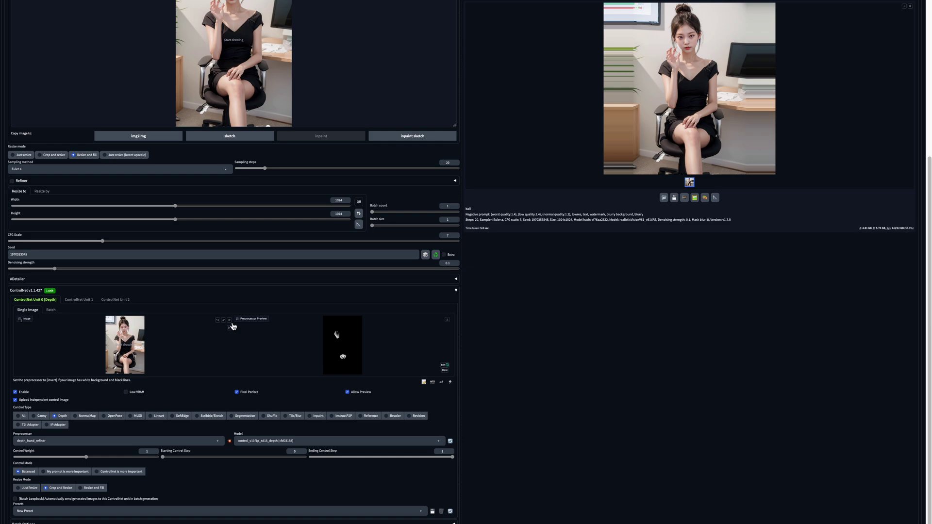
# Replace the ControlNet image with base_girl_512.png and disable Pixel Perfect
pyautogui.click(230, 321)
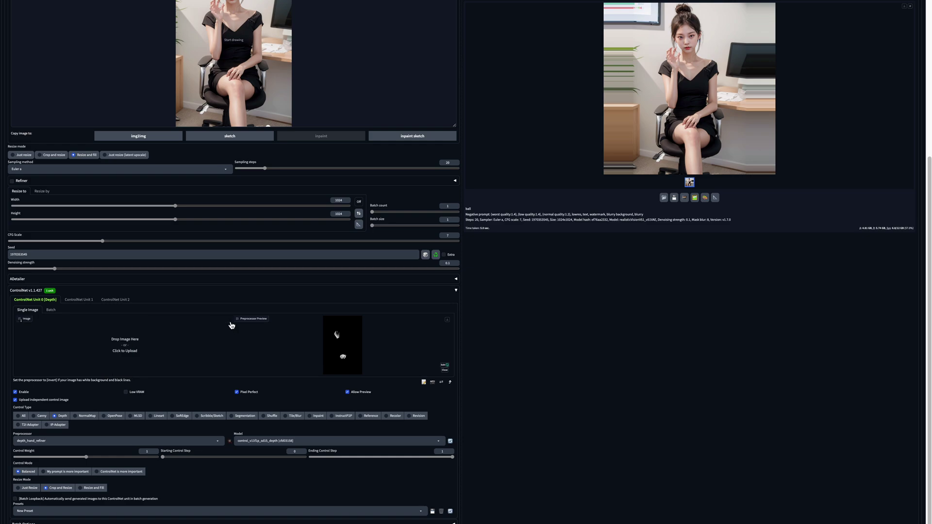
pyautogui.click(174, 345)
pyautogui.doubleClick(329, 190)
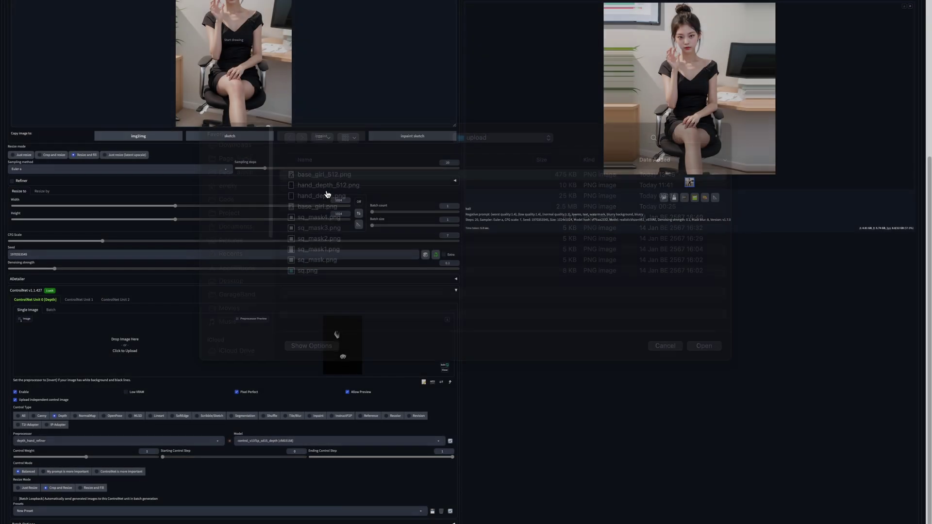
pyautogui.click(237, 391)
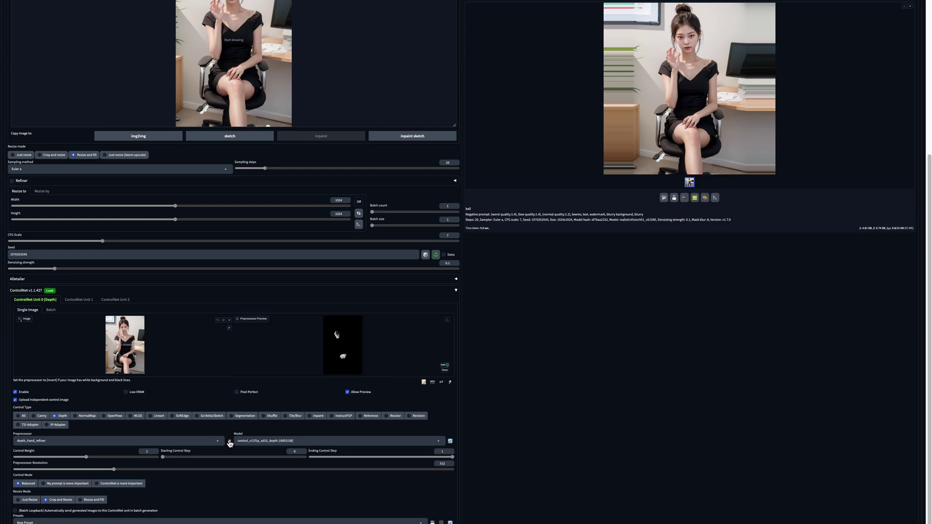
# Load hand_depth_pf_512.png as the Extras source image and reduce its resize factor for upscaling
pyautogui.scroll(5, 482, 365)
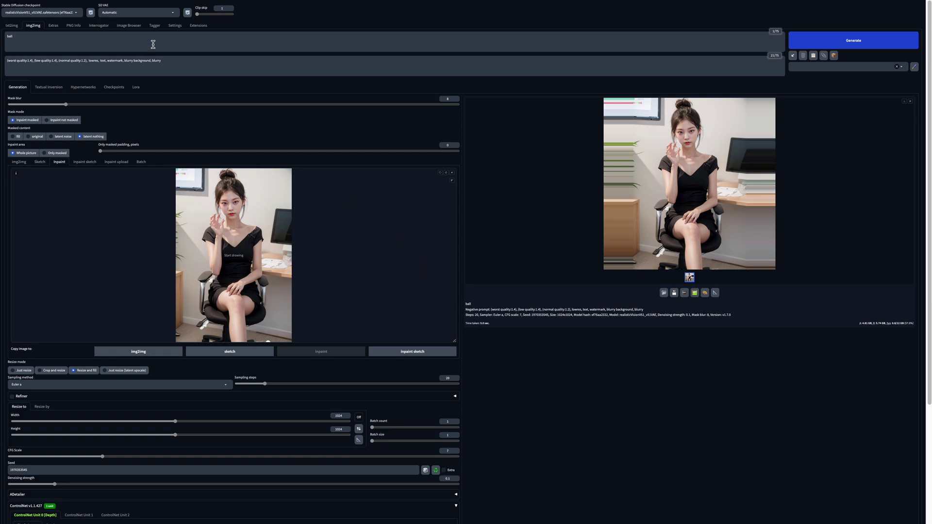
pyautogui.click(57, 26)
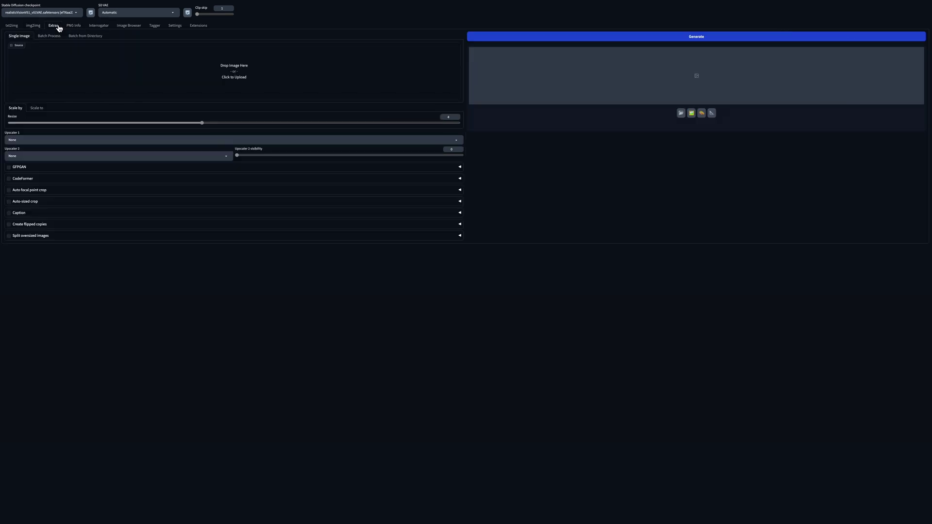
pyautogui.click(142, 68)
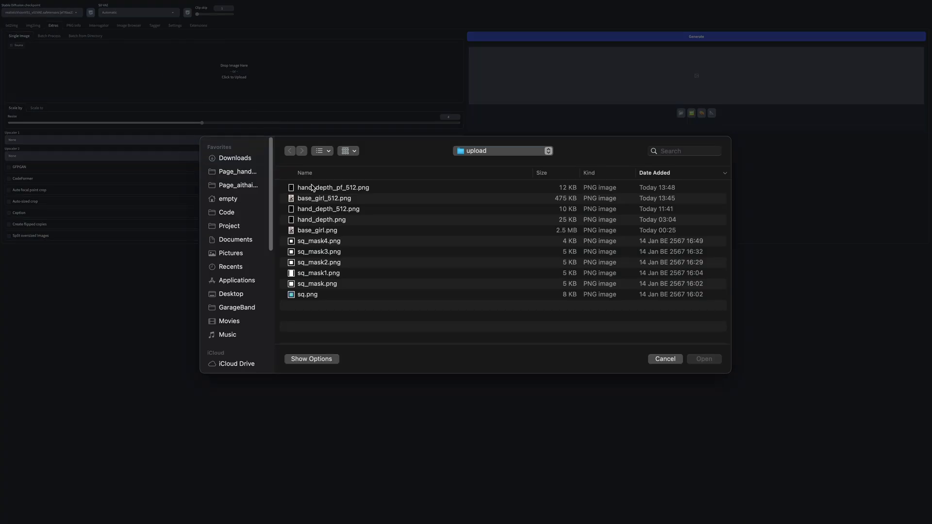
pyautogui.doubleClick(324, 191)
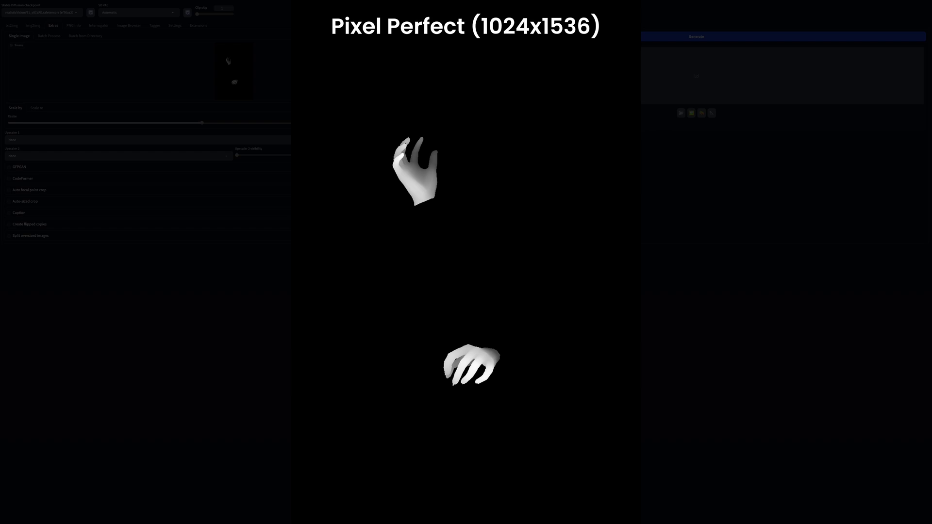
pyautogui.click(73, 123)
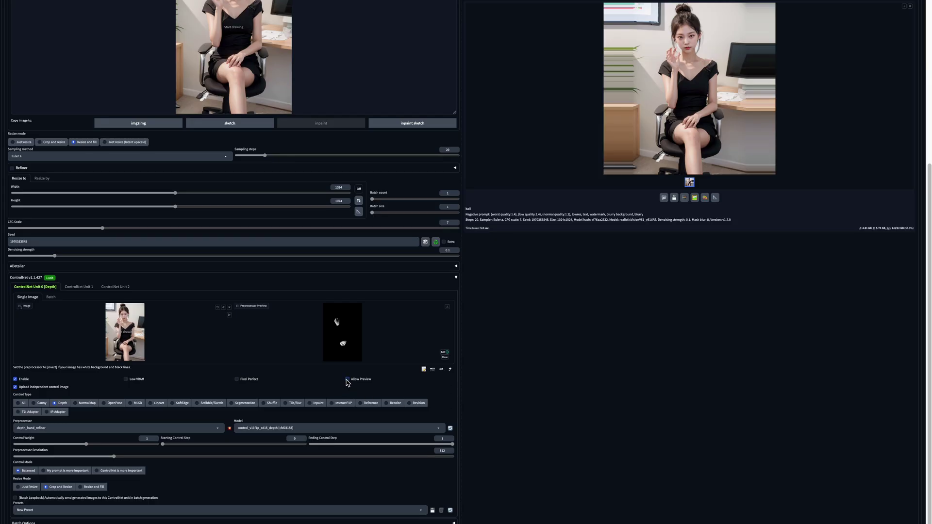
# Replace the ControlNet image with hand_depth_pf_512_upscale.png, with the preview disabled and the preprocessor set to none
pyautogui.click(342, 381)
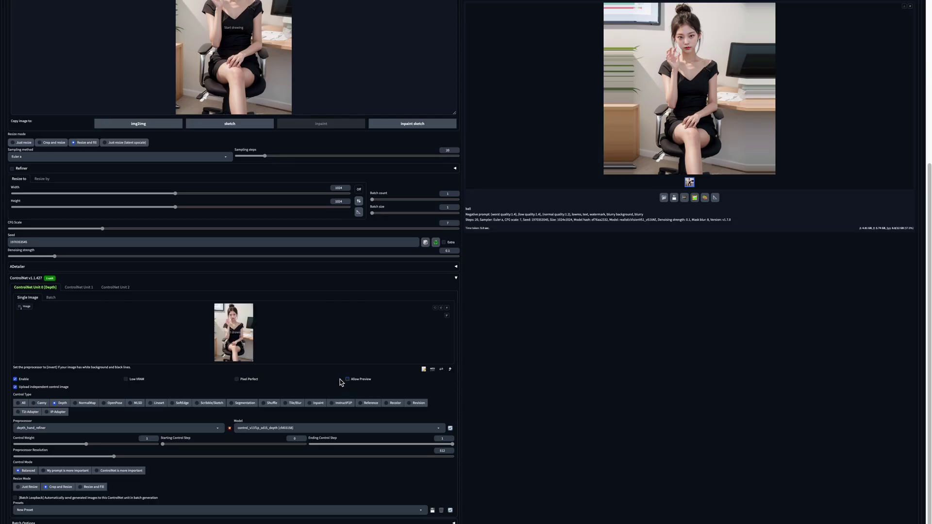
pyautogui.click(447, 308)
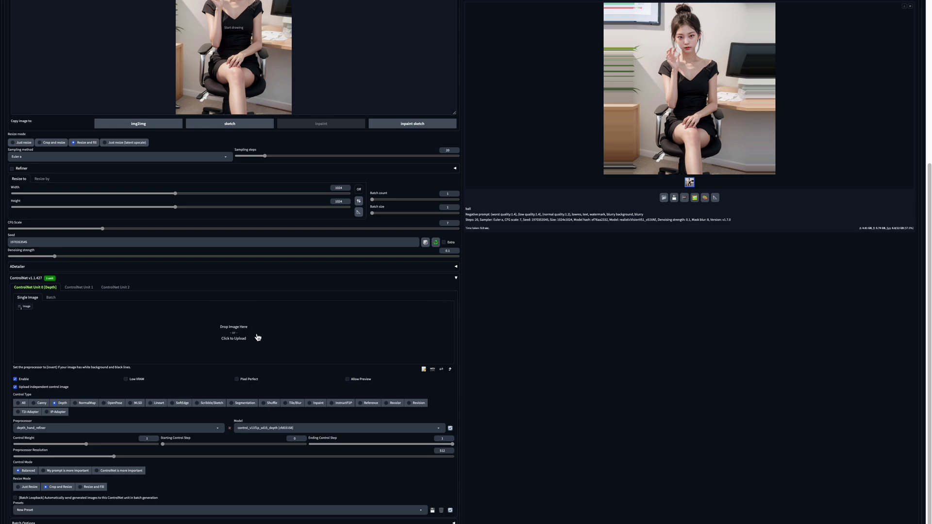
pyautogui.click(252, 338)
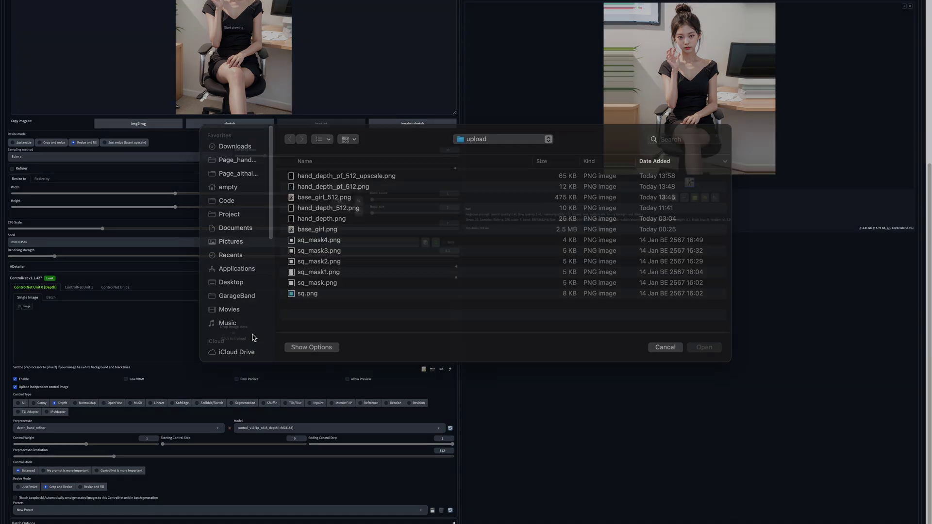
pyautogui.doubleClick(311, 188)
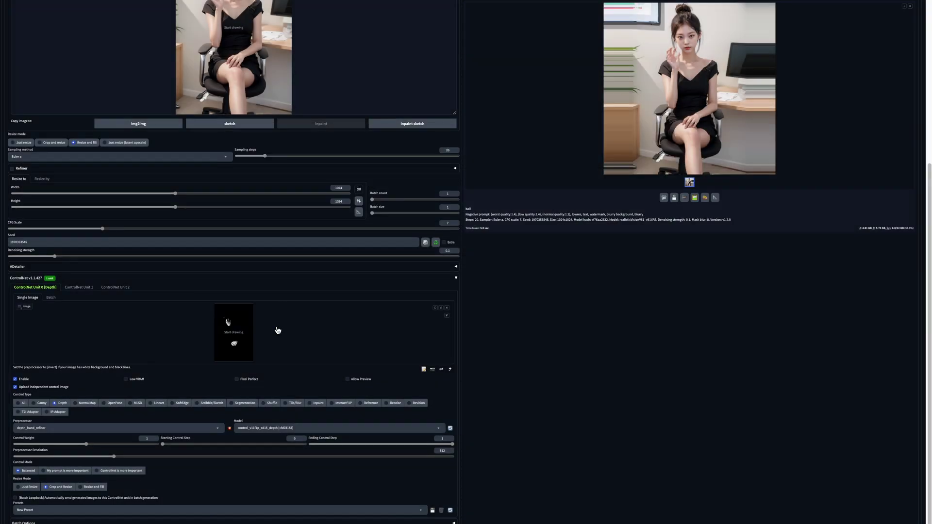
pyautogui.click(194, 431)
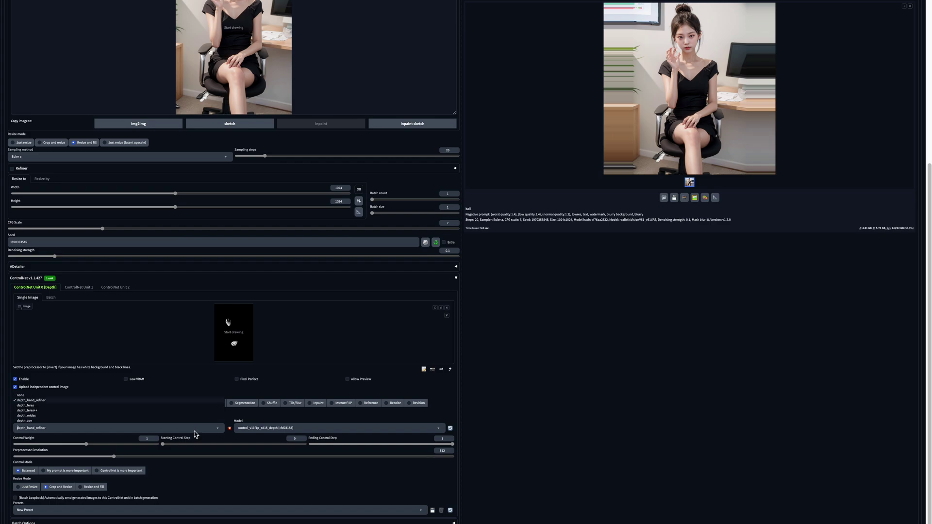
pyautogui.click(153, 396)
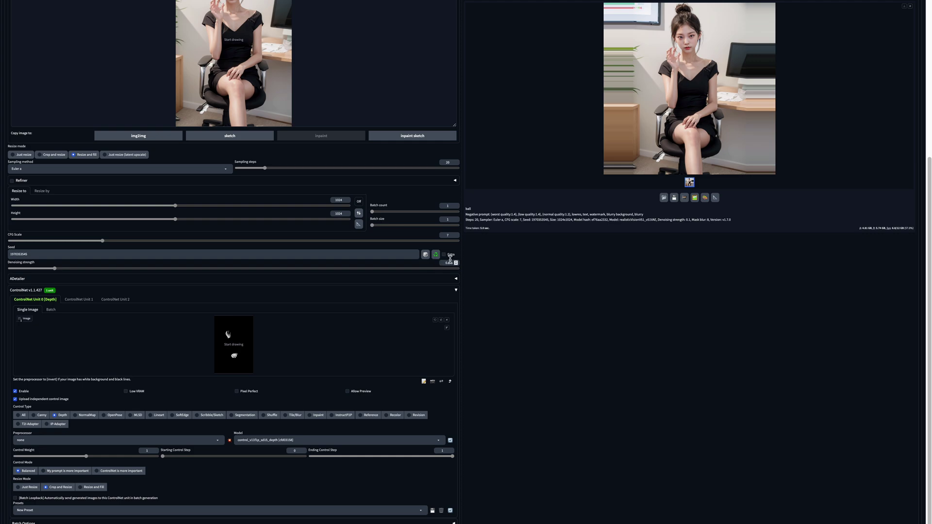
# Set denoising strength to 0.6 and batch count to 2, with a random seed and the 1024 x 1536 size detected from the image
pyautogui.write('0.6')
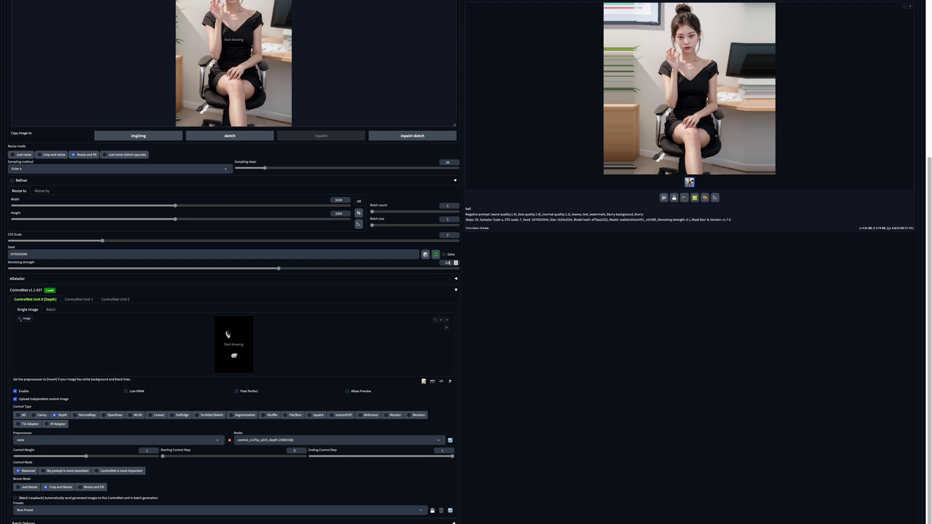
pyautogui.click(425, 254)
pyautogui.write('2')
pyautogui.click(359, 225)
# Set 30 sampling steps with the DPM++ 2M SDE Karras sampler and the Just resize mode
pyautogui.doubleClick(447, 162)
pyautogui.write('30')
pyautogui.click(184, 170)
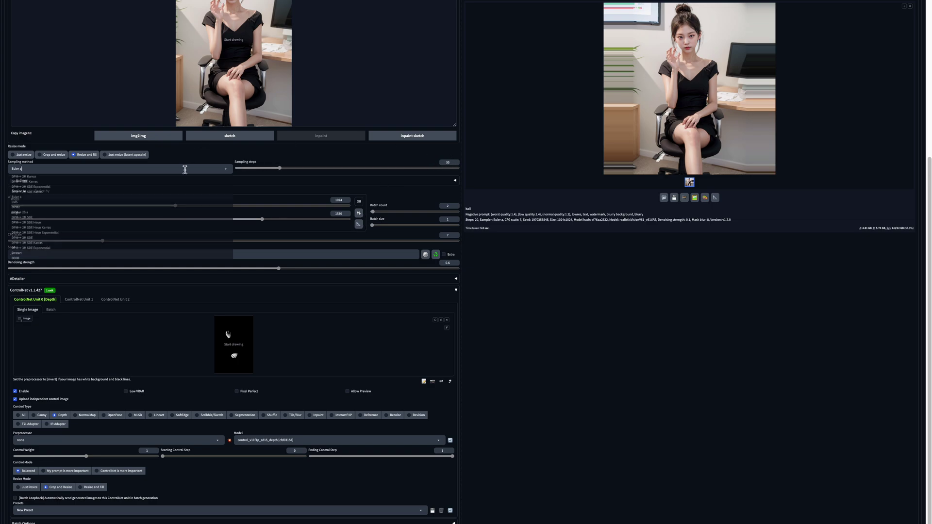
pyautogui.click(145, 192)
pyautogui.click(28, 157)
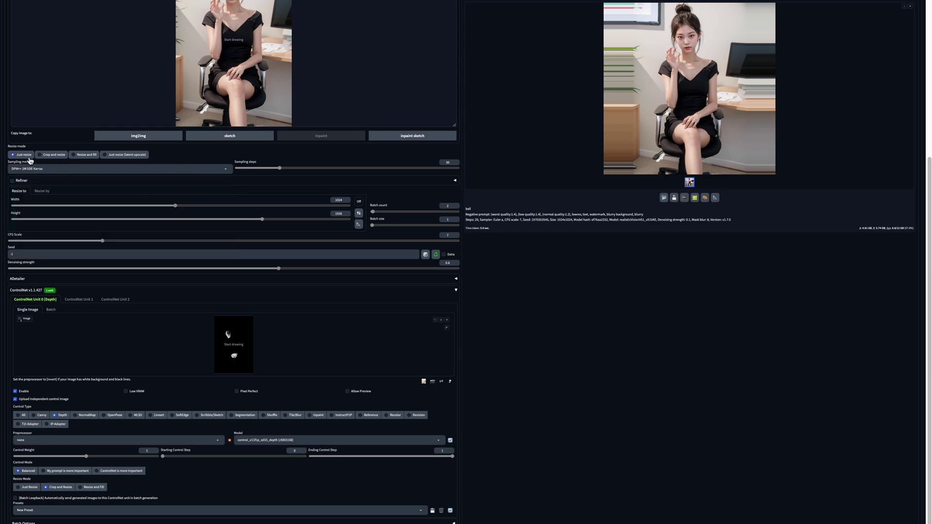
# Set the masked content to original and paint an inpaint mask over the woman's raised hand
pyautogui.scroll(5, 29, 160)
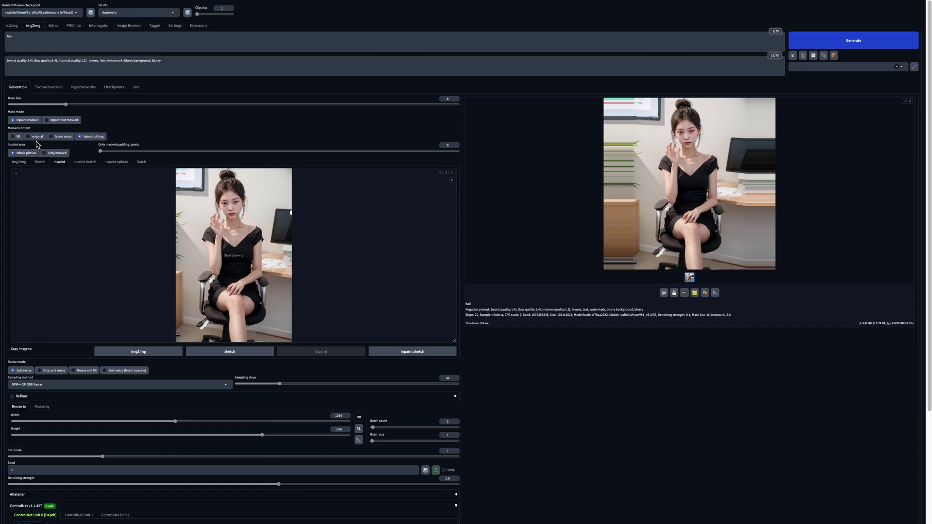
pyautogui.click(453, 185)
pyautogui.moveTo(218, 232); pyautogui.dragTo(211, 224)
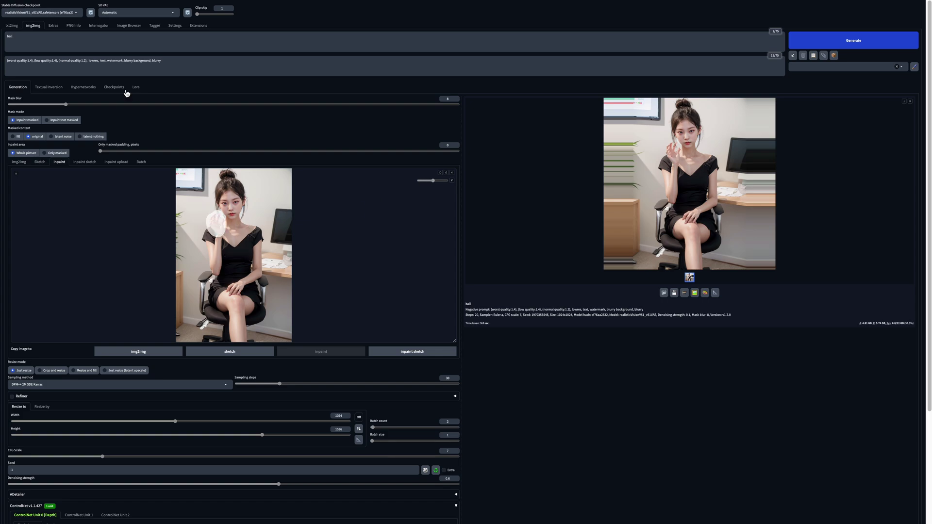
# Generate with the prompt "hand" and a negative prompt against deformed, mutated and disfigured anatomy, starting with "(deformed iris, deformed pupils"
pyautogui.write('hand')
pyautogui.tripleClick(104, 68)
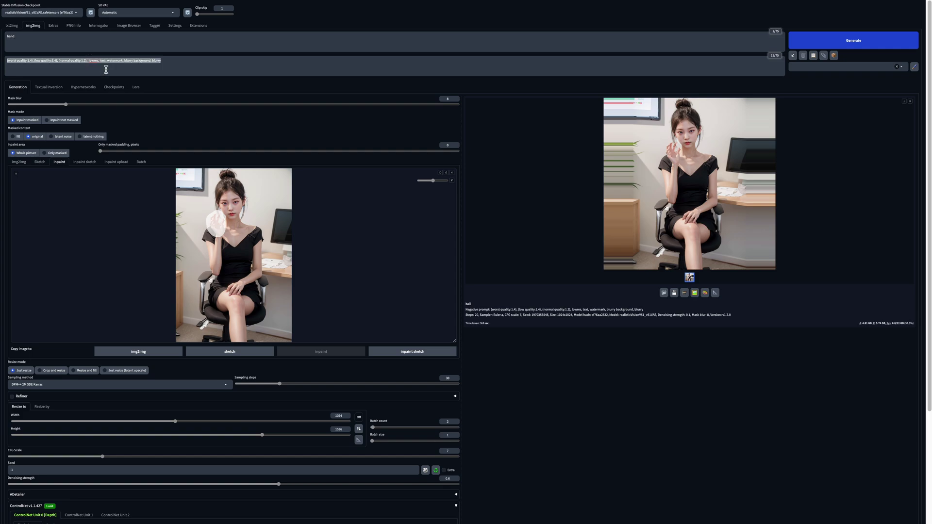
pyautogui.write('(deformed iris, deformed pupils, semi-realistic, cgi, 3d, render, sketch, cartoon, drawing, anime, mutated hands and fingers:1.4), (deformed, distorted, disfigured:1.3), poorly drawn, bad anatomy, wrong anatomy, extra limb, missing limb, floating limbs, disconnected limbs, mutation, mutated, ugly, disgusting, amputation')
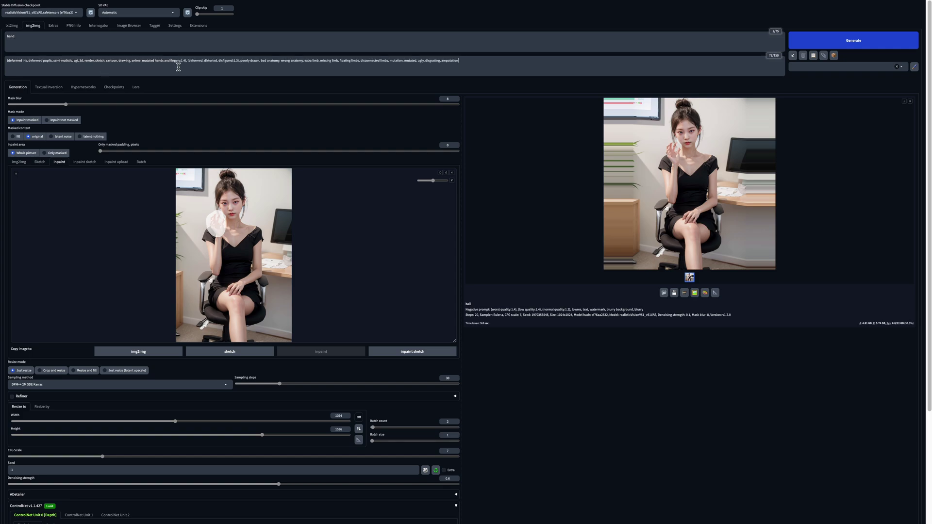
pyautogui.hotkey('ctrl', 'Return')
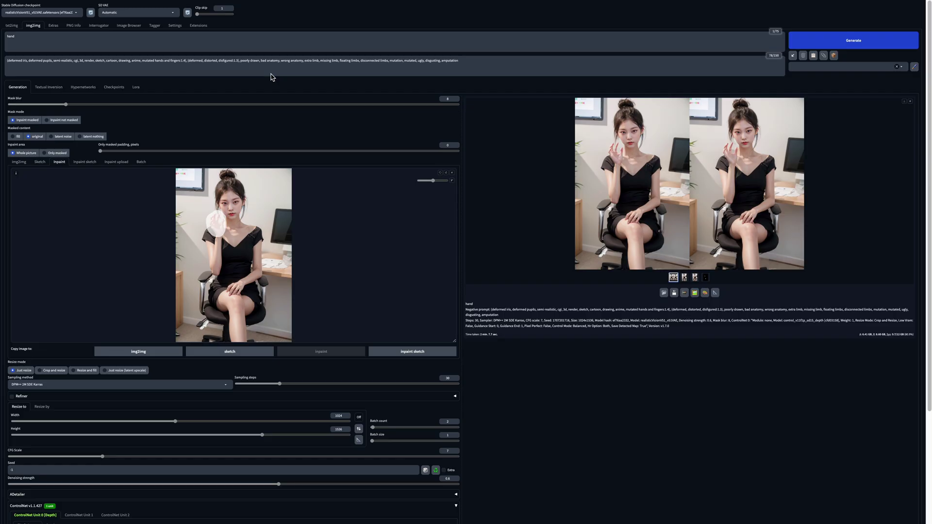
# Switch the ControlNet model to control_sd15_inpaint_depth_hand_fp16 and regenerate the images
pyautogui.scroll(-5, 271, 76)
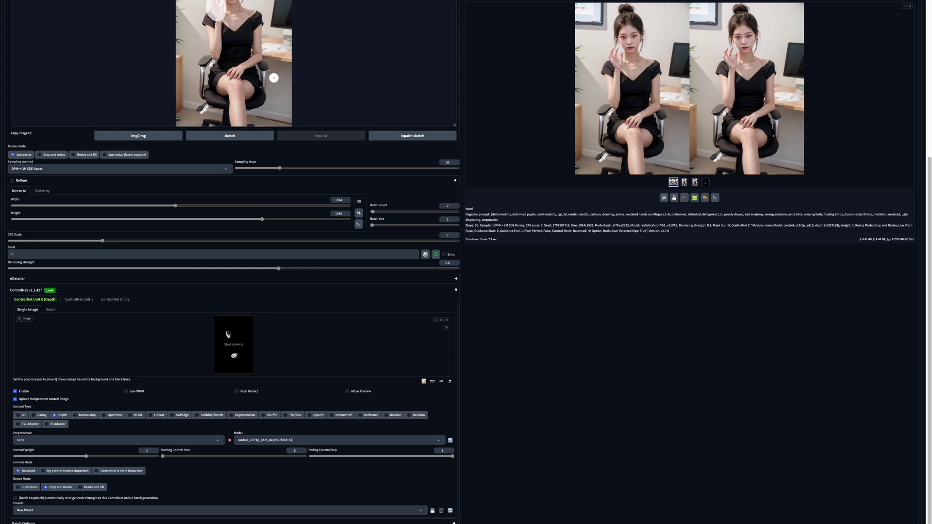
pyautogui.click(287, 439)
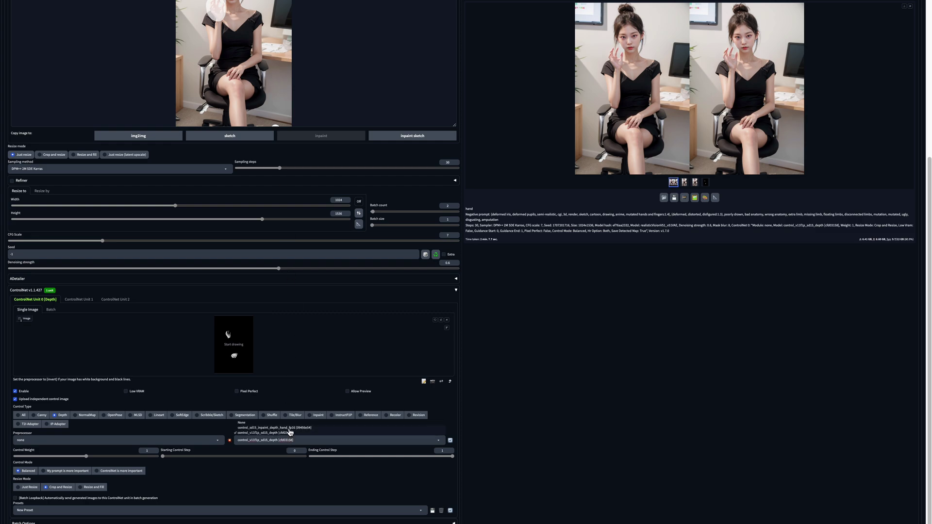
pyautogui.click(289, 428)
pyautogui.scroll(5, 289, 433)
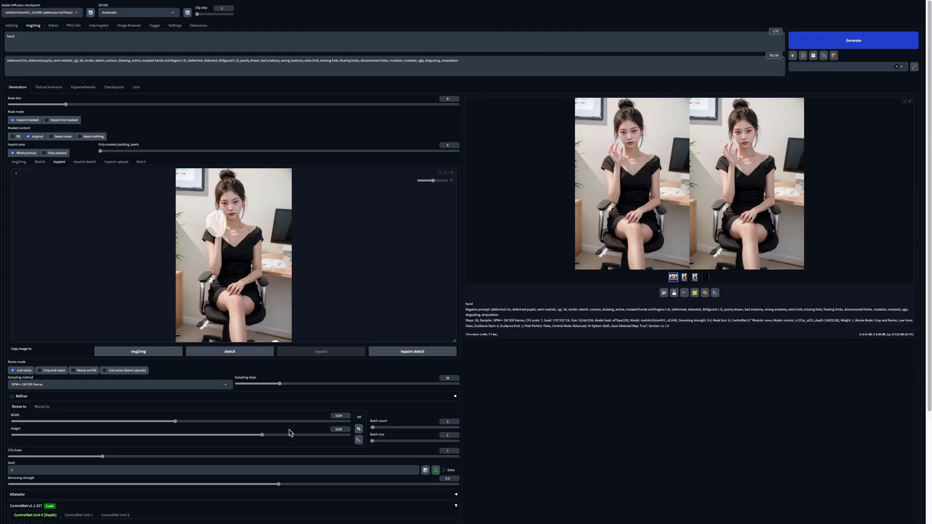
pyautogui.hotkey('ctrl', 'Return')
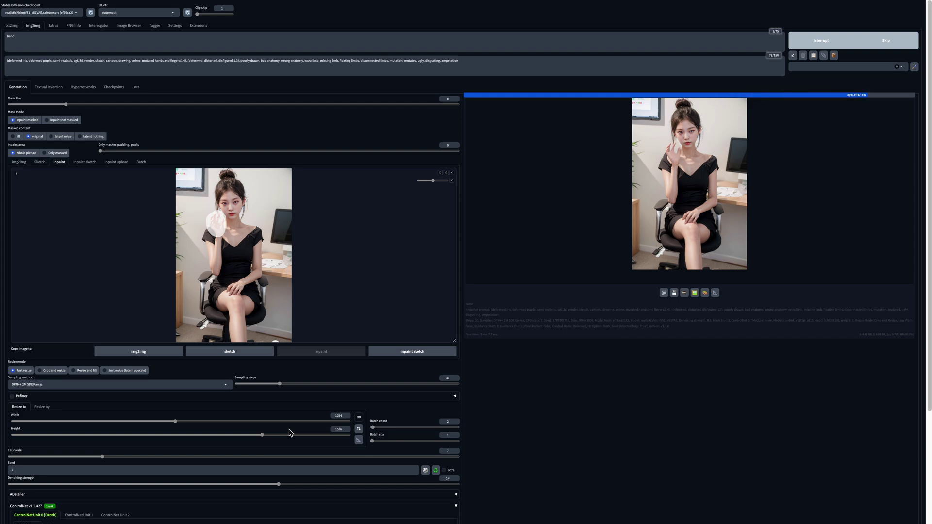
# Inspect the enlarged result, and regenerate using the seed of the first hand generation
pyautogui.click(621, 217)
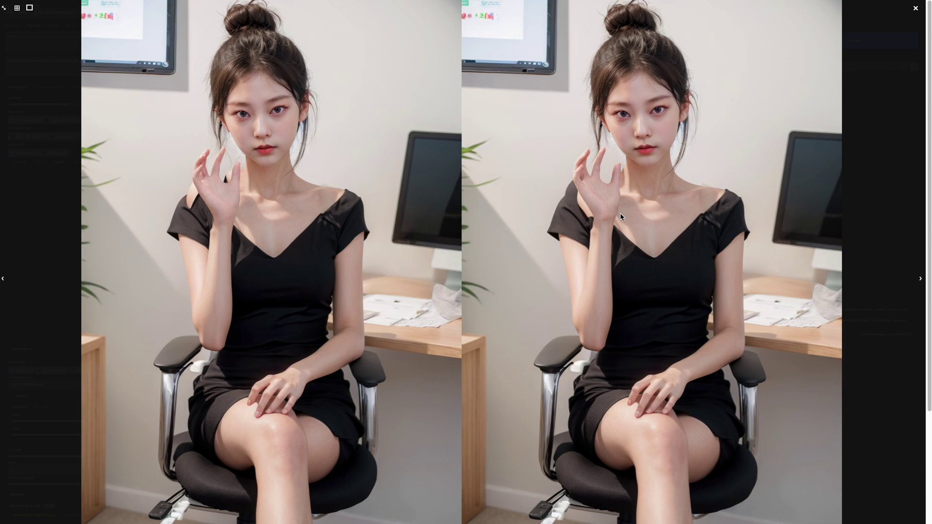
pyautogui.click(621, 217)
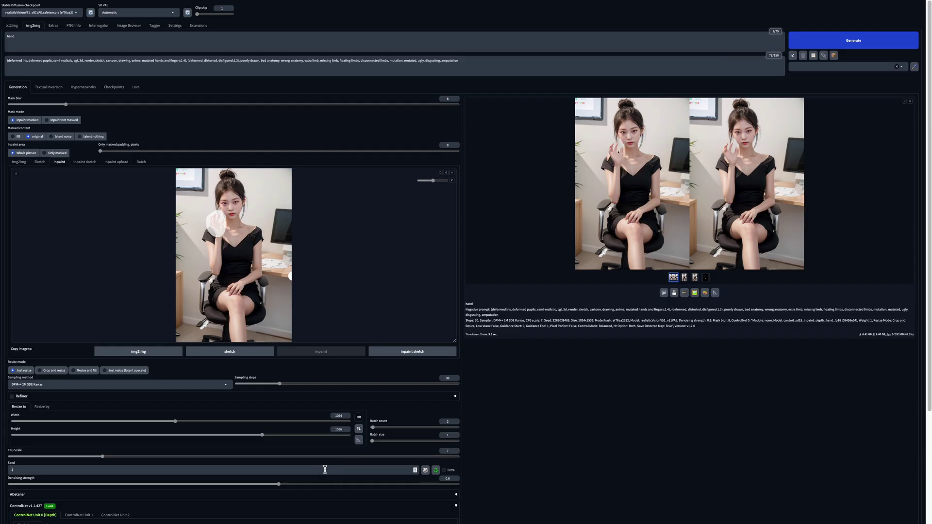
pyautogui.hotkey('ctrl', 'v')
pyautogui.hotkey('ctrl', 'Return')
# Set both the ControlNet ending control step and the control weight to 0.7
pyautogui.scroll(-4, 520, 360)
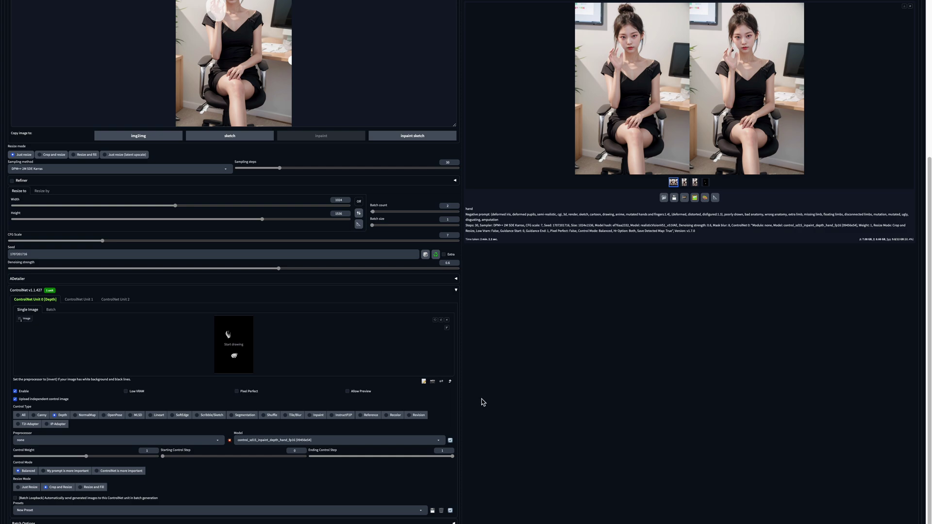
pyautogui.click(445, 449)
pyautogui.press('BackSpace')
pyautogui.write('0.7')
pyautogui.click(147, 450)
pyautogui.press('BackSpace')
pyautogui.write('0.7')
# Regenerate with the reduced ControlNet influence and inspect the raised hand in the enlarged result
pyautogui.scroll(5, 20, 320)
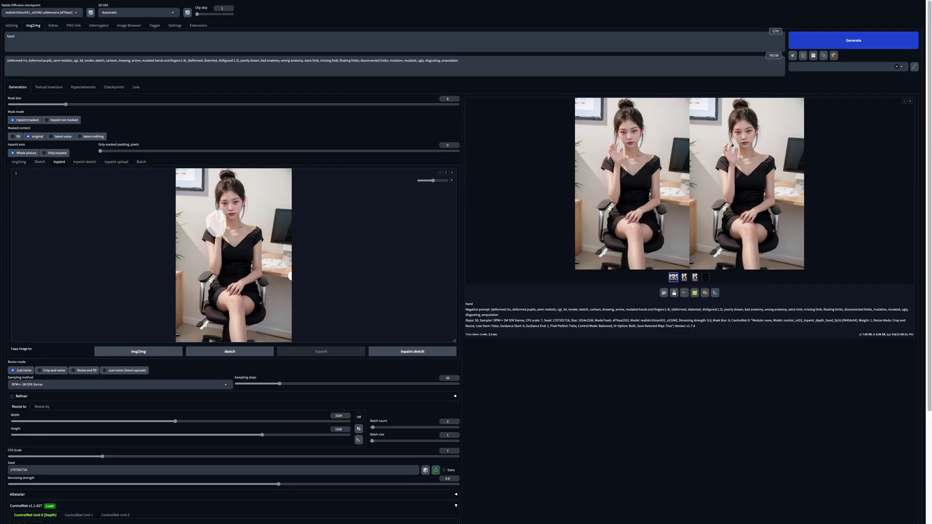
pyautogui.hotkey('ctrl', 'Return')
pyautogui.click(601, 228)
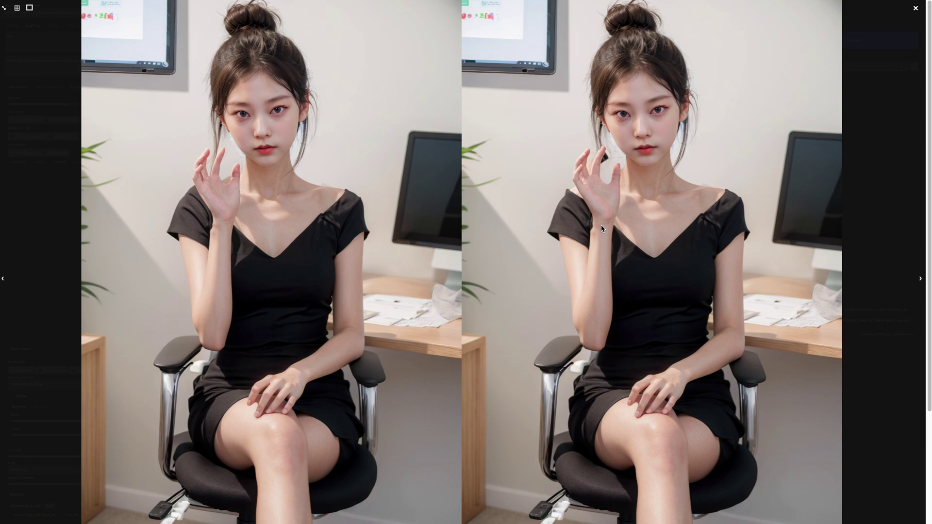
pyautogui.click(601, 225)
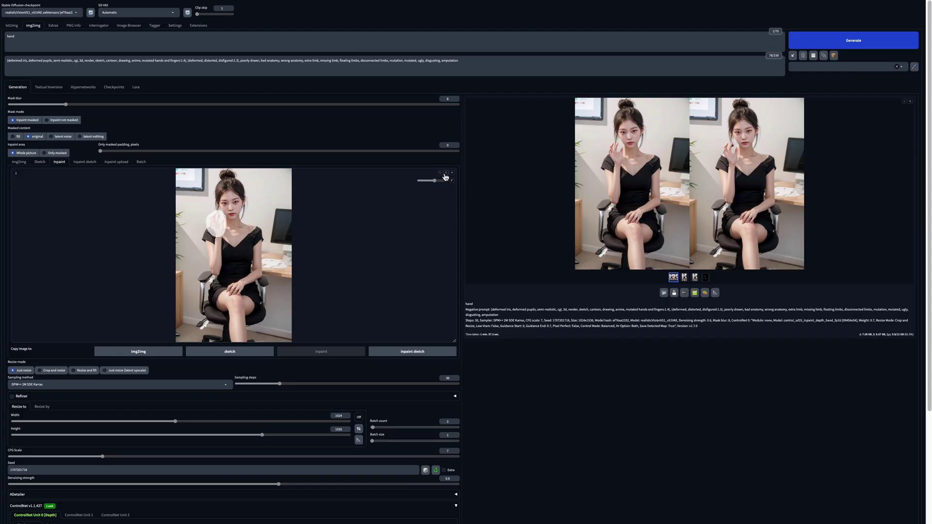
# Replace the mask with a tighter one painted over the raised hand with a smaller brush, and regenerate
pyautogui.press('s')
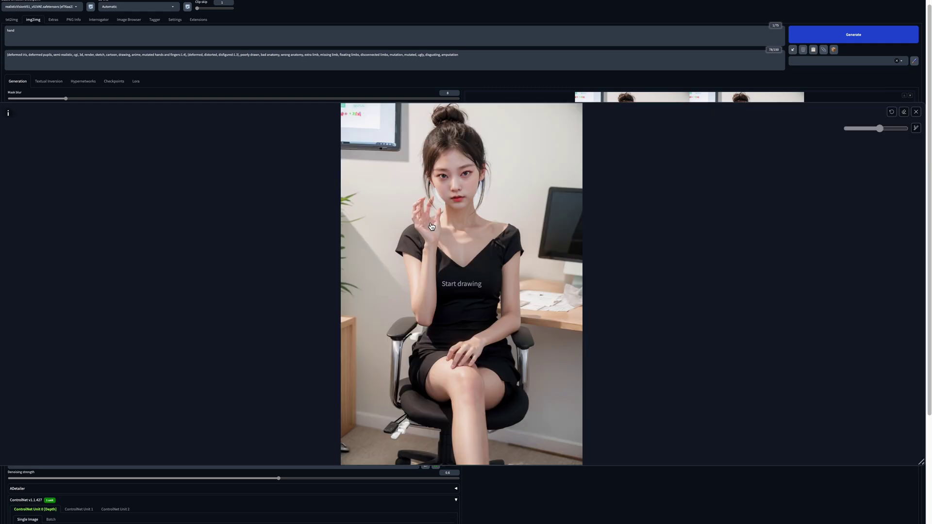
pyautogui.scroll(-5, 461, 284)
pyautogui.moveTo(431, 238); pyautogui.dragTo(429, 223)
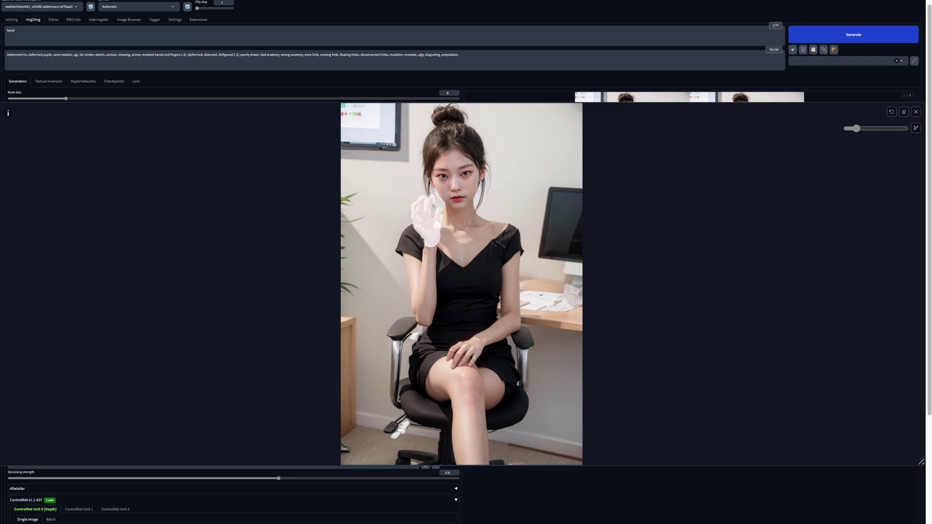
pyautogui.press('s')
pyautogui.hotkey('ctrl', 'Return')
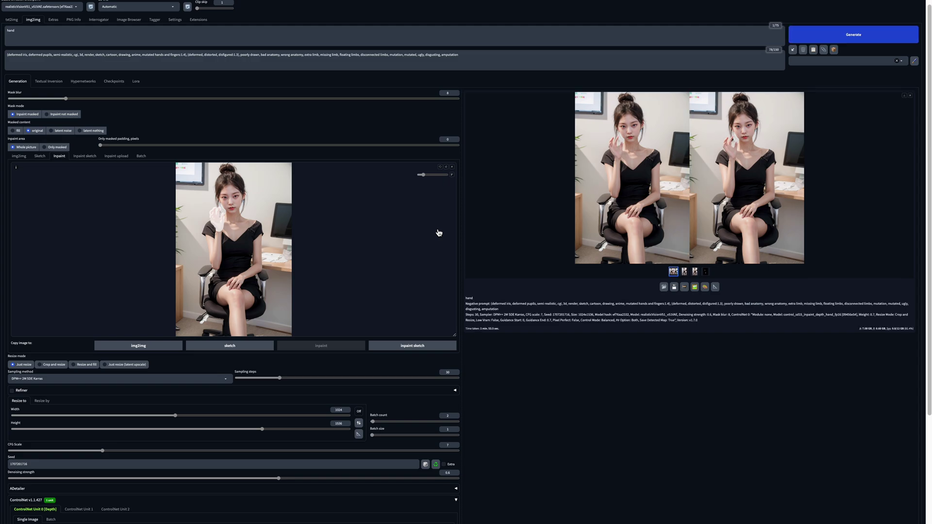
pyautogui.click(591, 200)
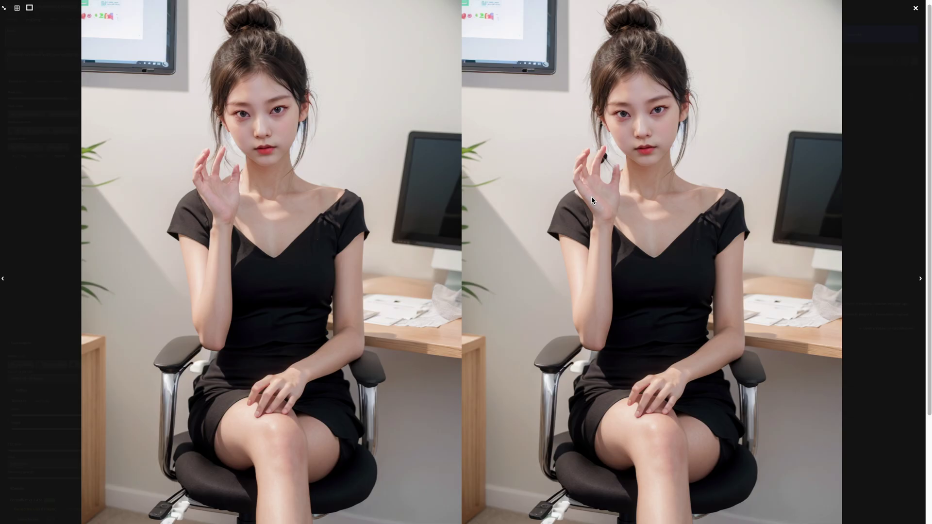
pyautogui.click(592, 200)
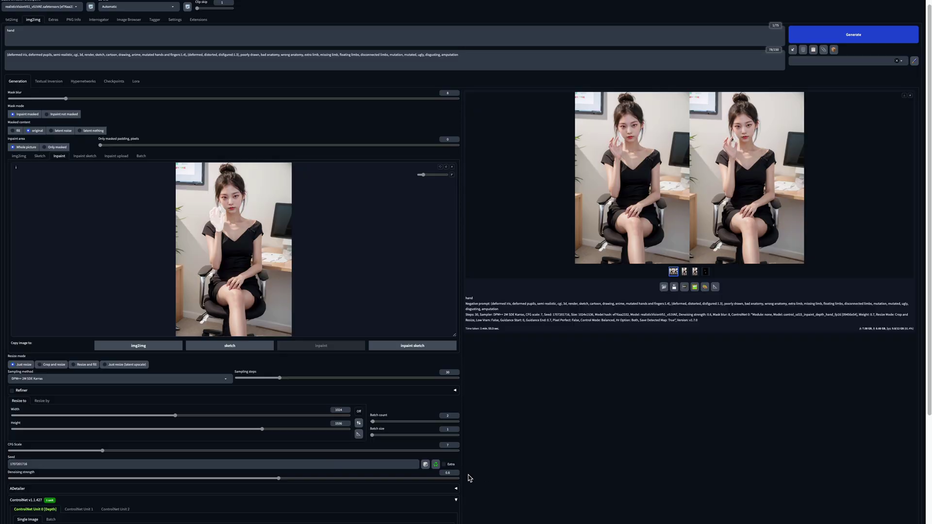
# Set the denoising strength to 0.7, regenerate and view the result enlarged
pyautogui.click(452, 473)
pyautogui.press('BackSpace')
pyautogui.write('7')
pyautogui.hotkey('ctrl', 'Return')
pyautogui.click(726, 232)
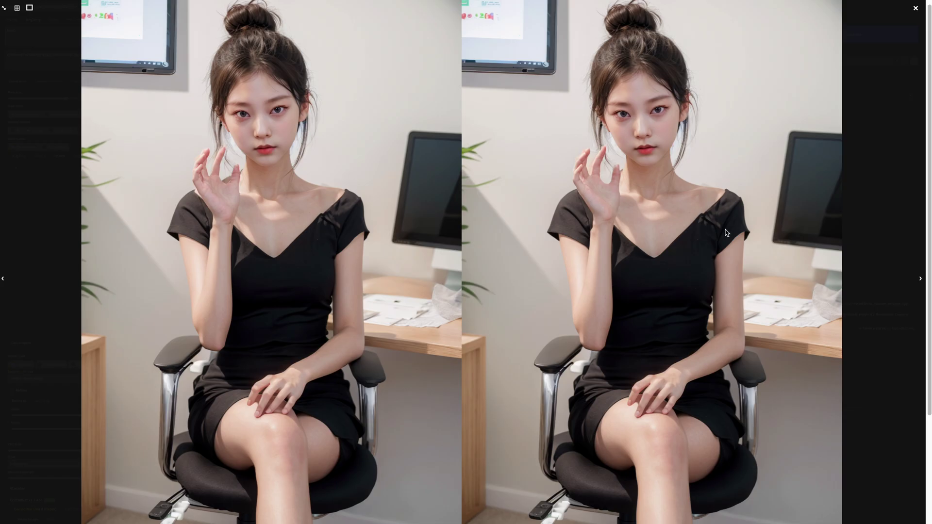
pyautogui.click(726, 232)
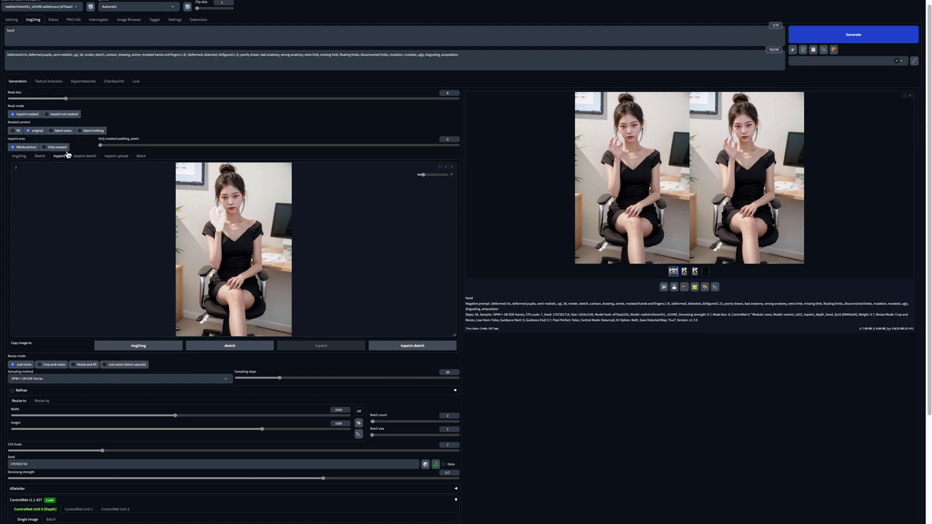
# Regenerate the hand with the Only masked inpaint area, 96 pixels of padding and a 768 x 768 size, and enlarge the result
pyautogui.doubleClick(444, 139)
pyautogui.write('96')
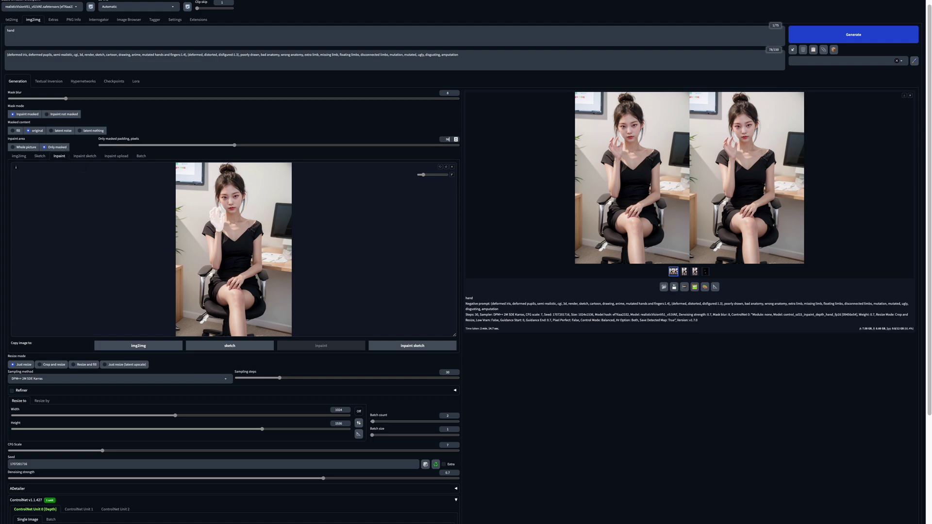
pyautogui.doubleClick(342, 409)
pyautogui.write('768')
pyautogui.doubleClick(340, 423)
pyautogui.write('768')
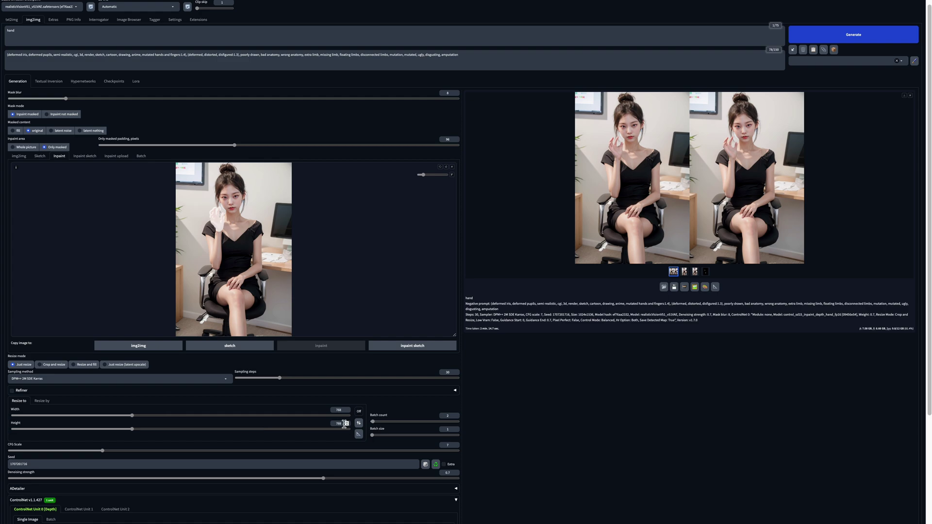
pyautogui.hotkey('ctrl', 'Return')
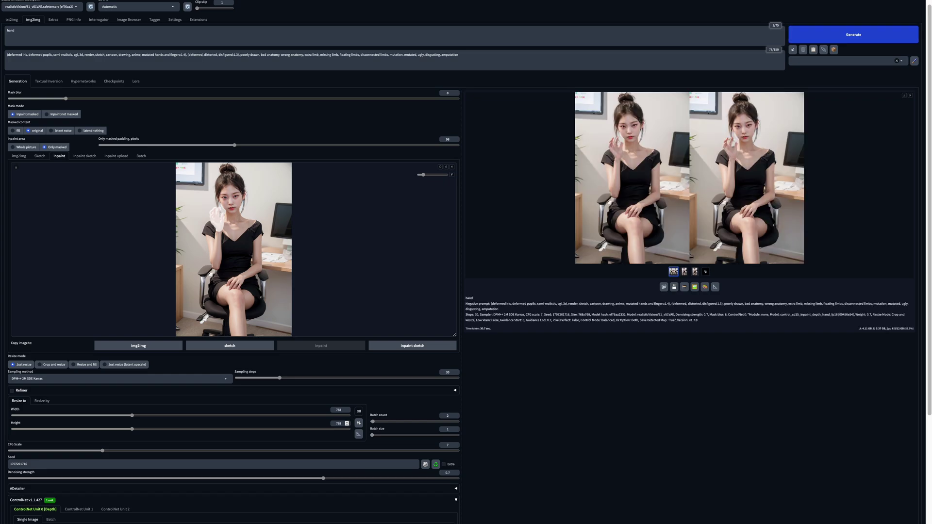
pyautogui.click(623, 229)
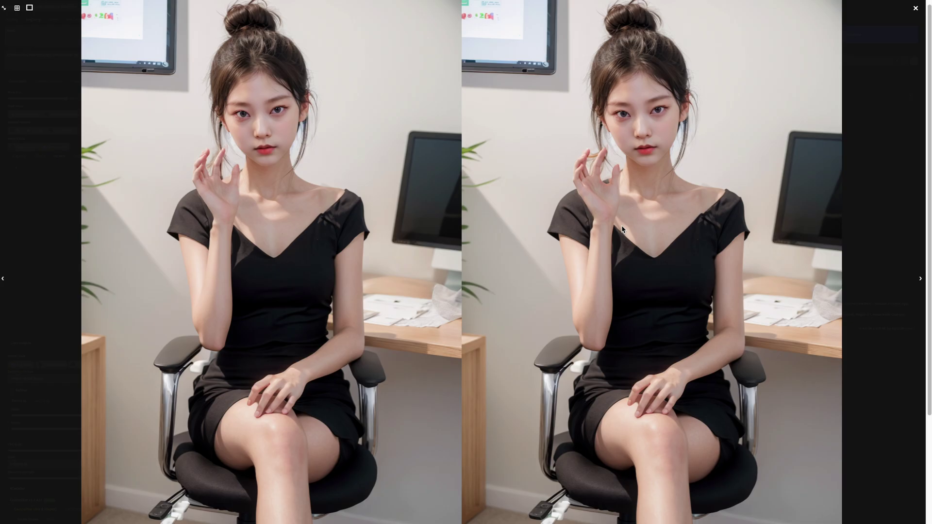